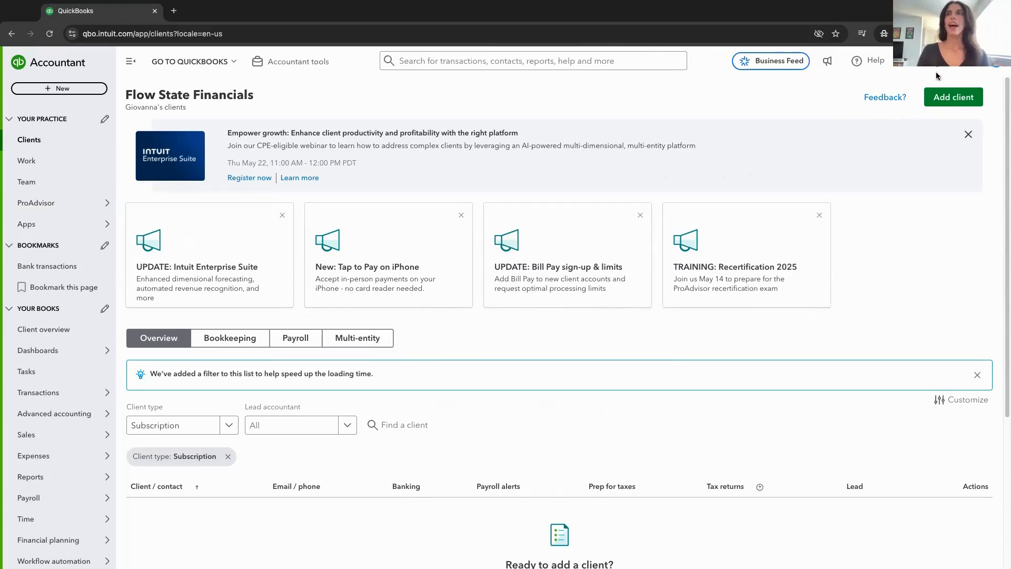
Open the chart of accounts and look over the existing accounts.
click(996, 61)
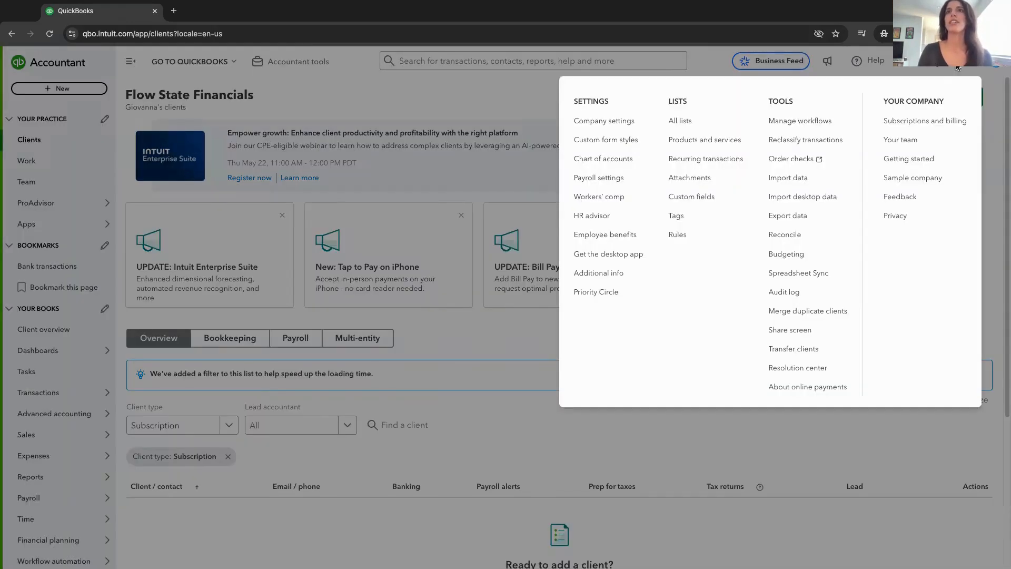
click(606, 158)
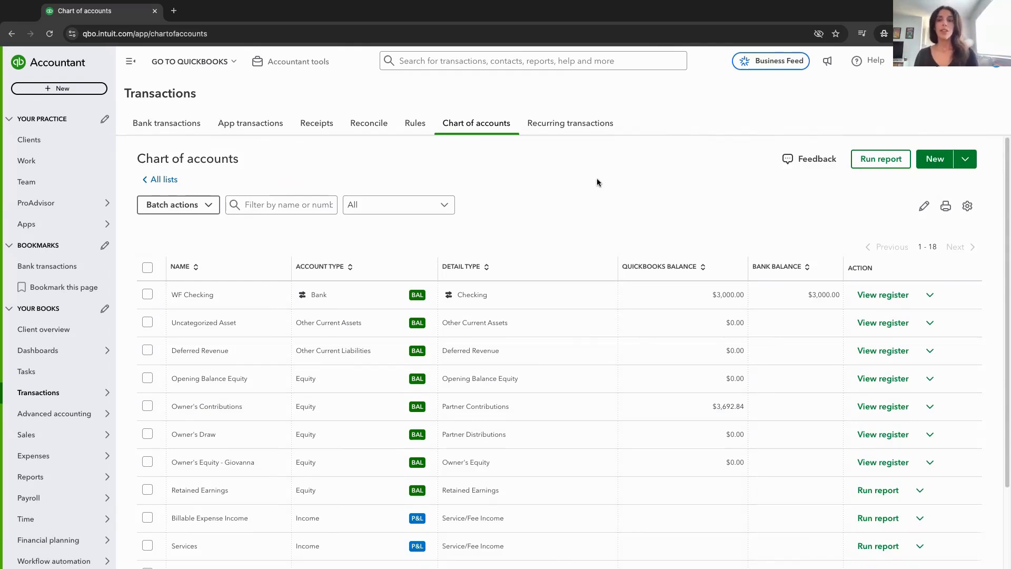
scroll(595, 190, down, 1)
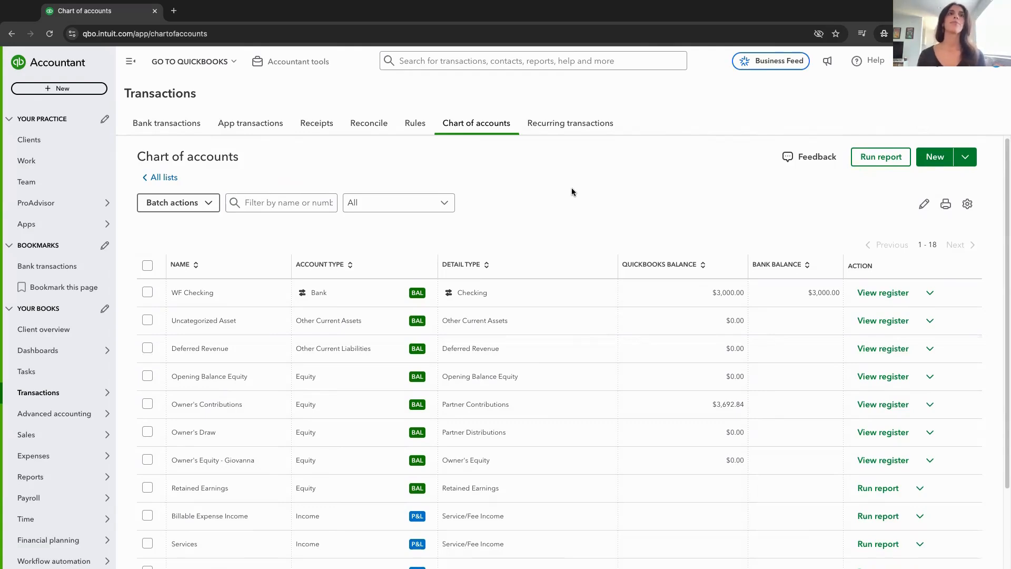
scroll(536, 206, up, 1)
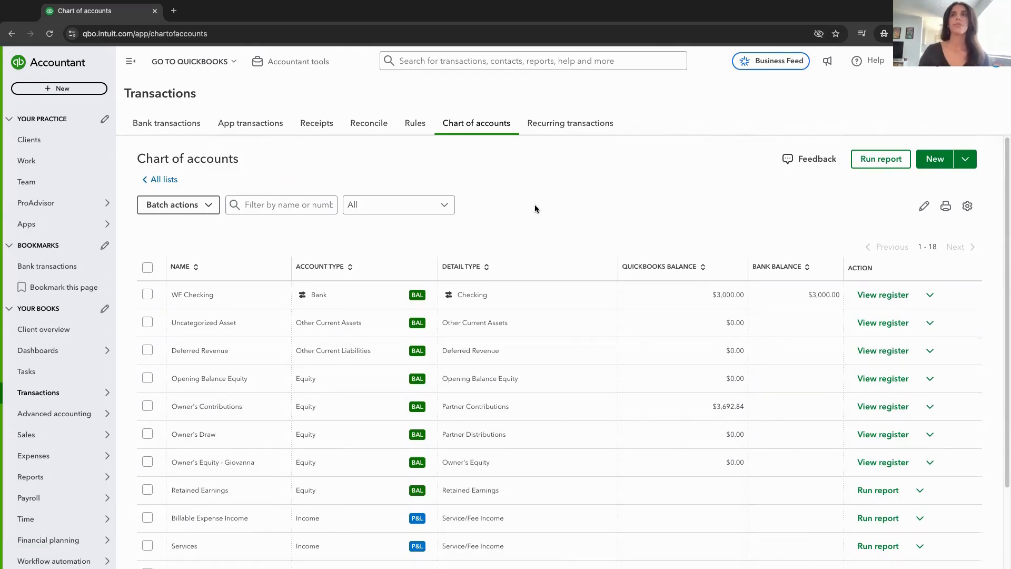
Start a new account named "Credit Card" plus the card number's last four digits, with Credit Card as account type and detail type.
click(934, 164)
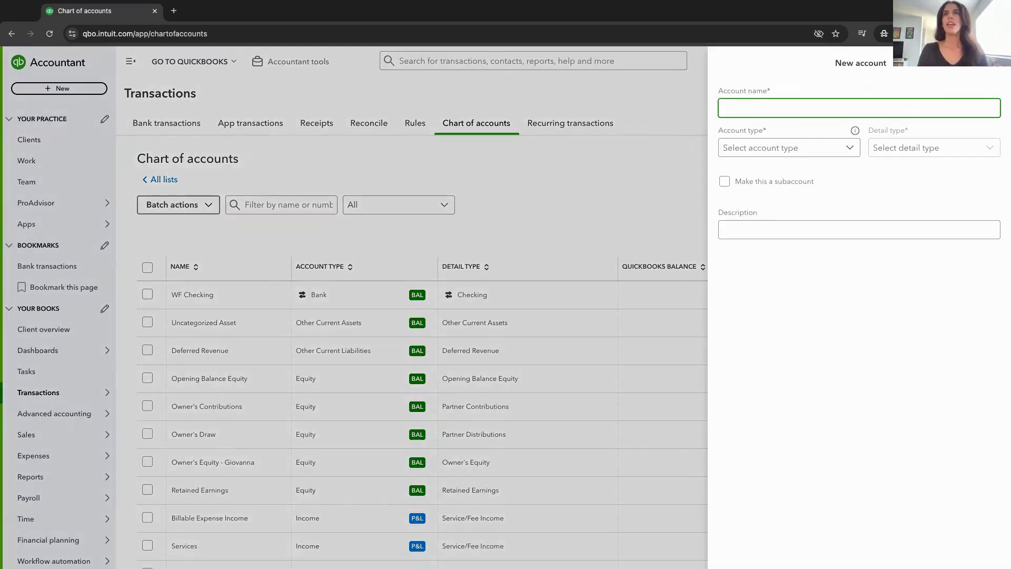
text(Cred)
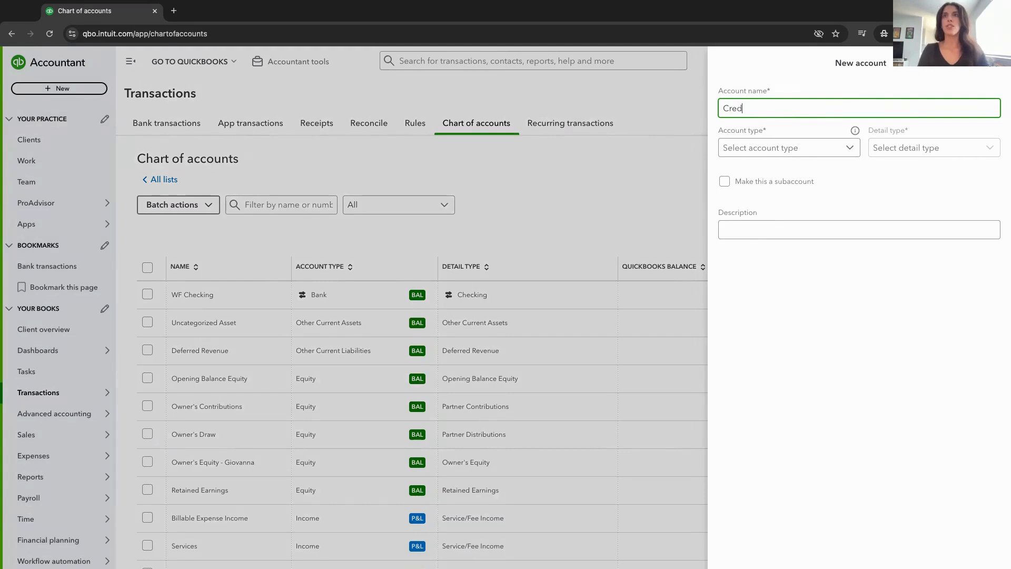
text(it Card -1431)
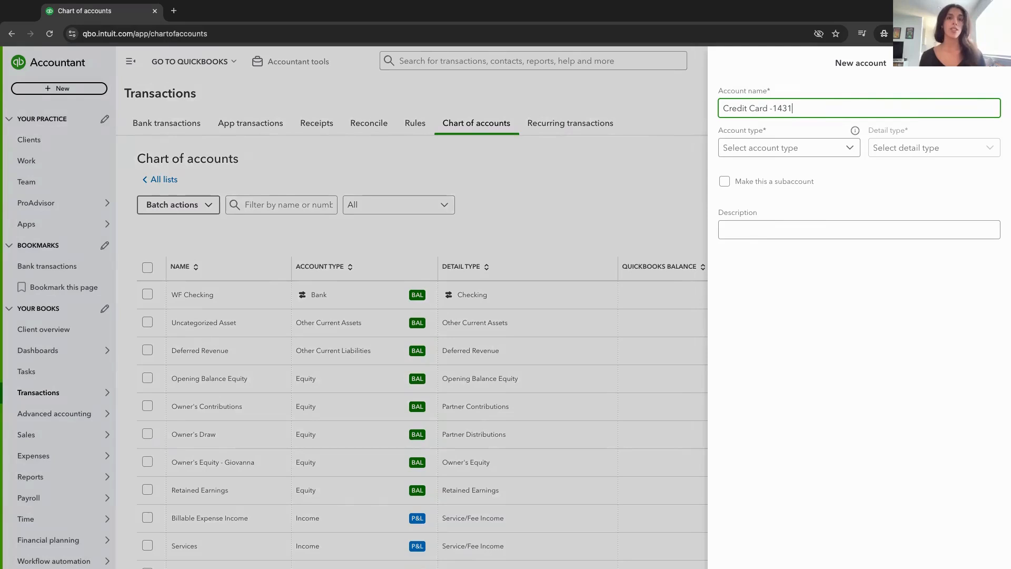
key(Tab)
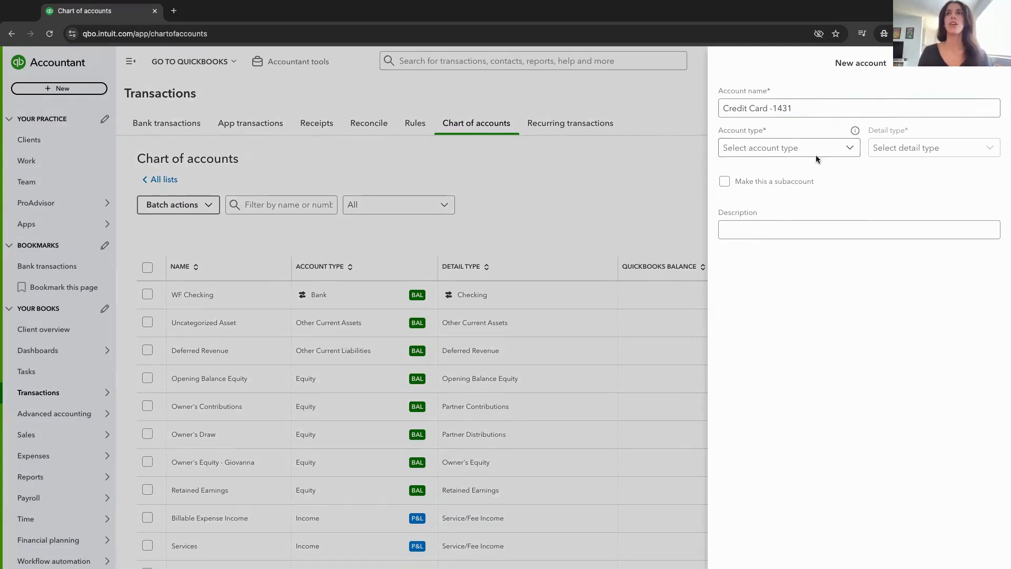
click(846, 149)
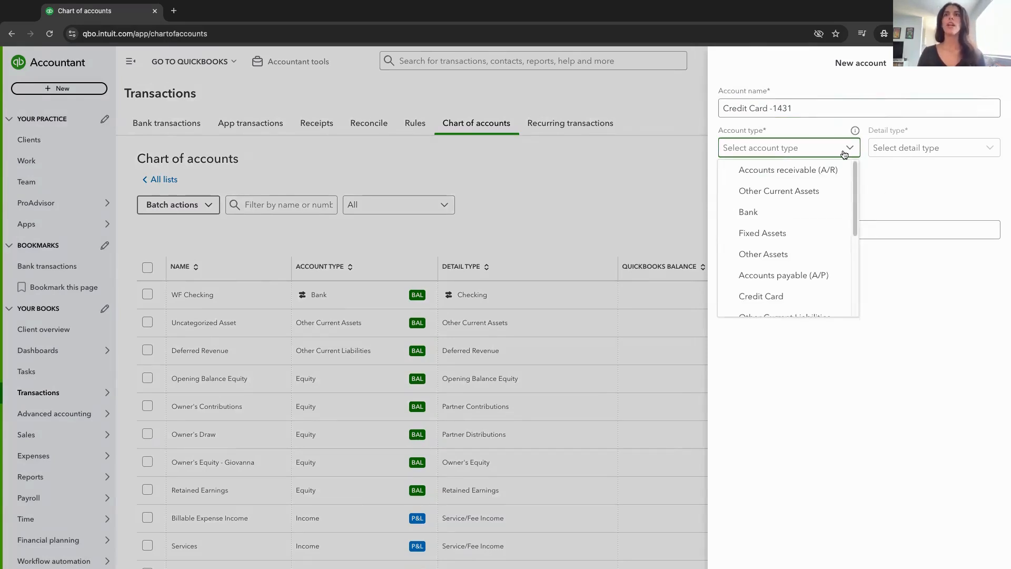
click(775, 298)
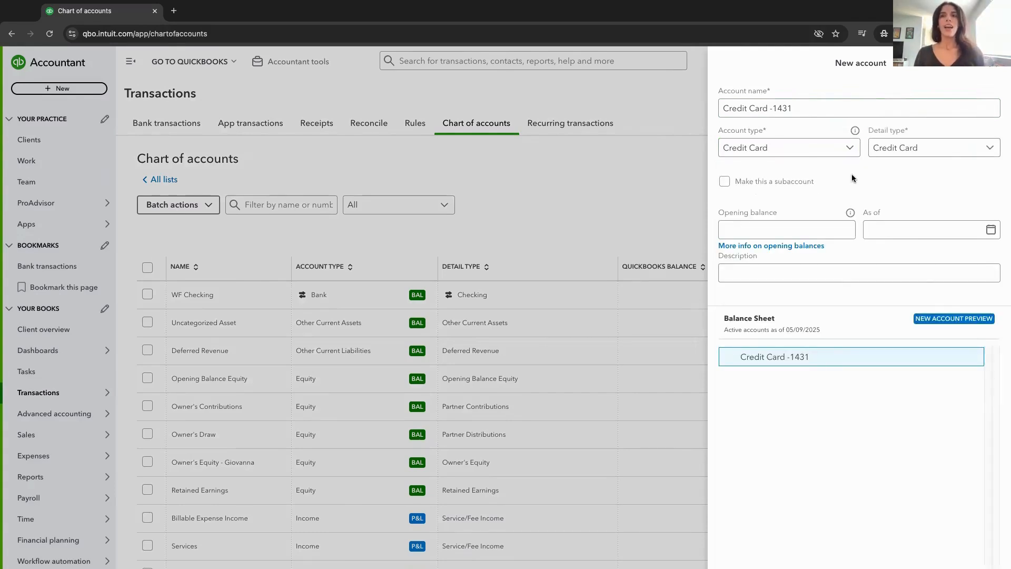
click(958, 148)
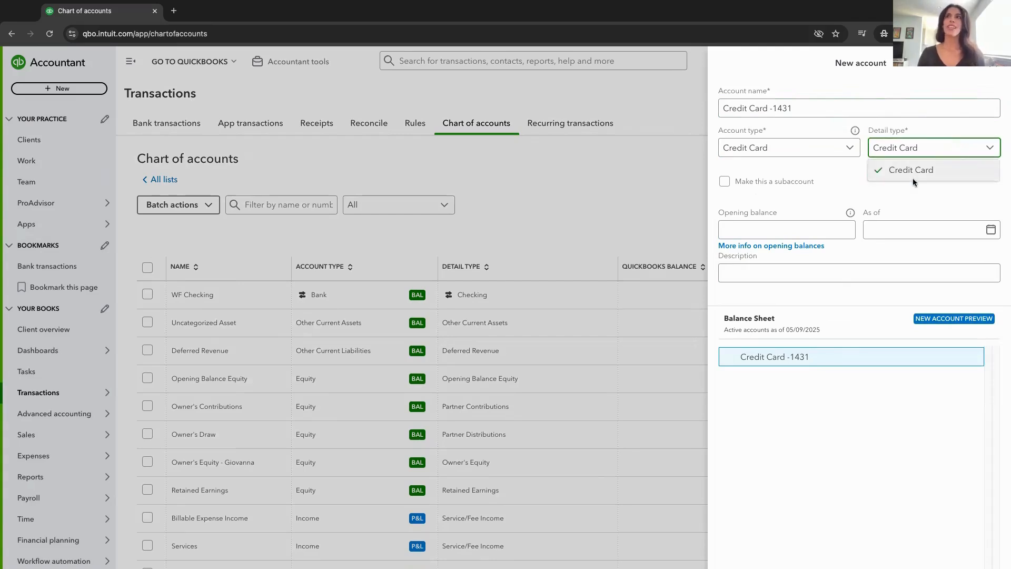
click(836, 168)
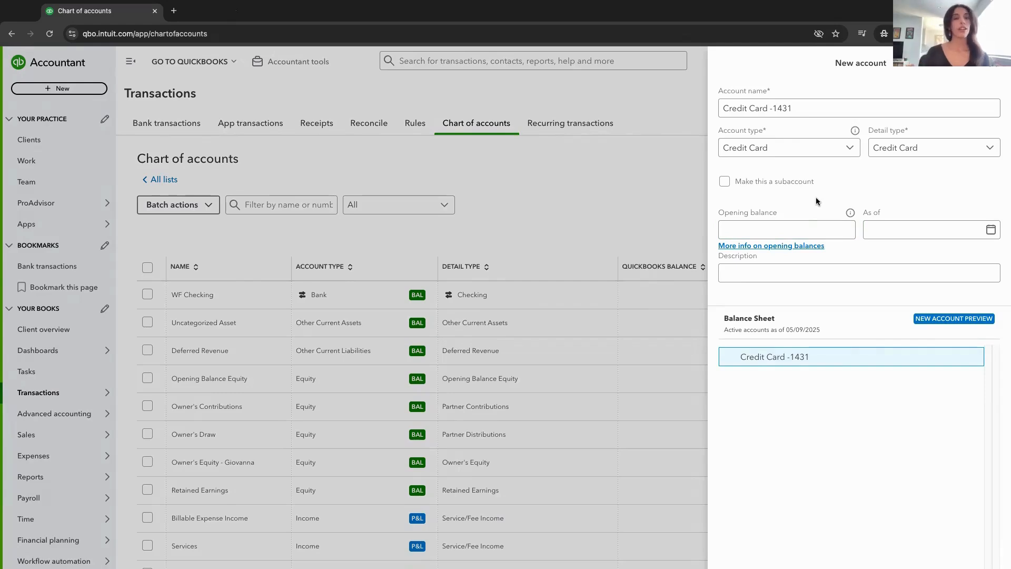
Set the new credit card account's opening balance to 0.00 as of 01/01/2025.
click(746, 228)
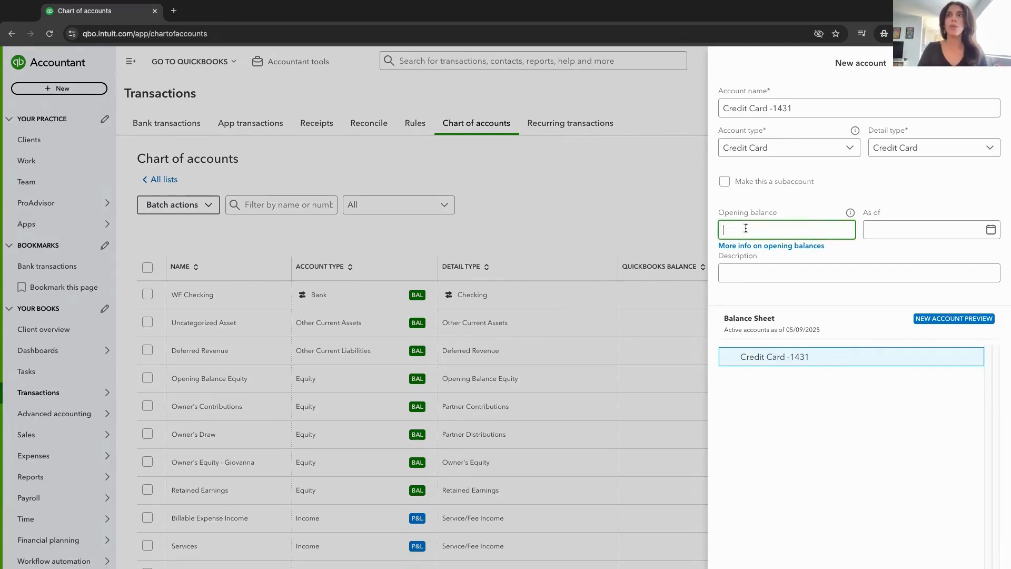
text(0)
click(896, 232)
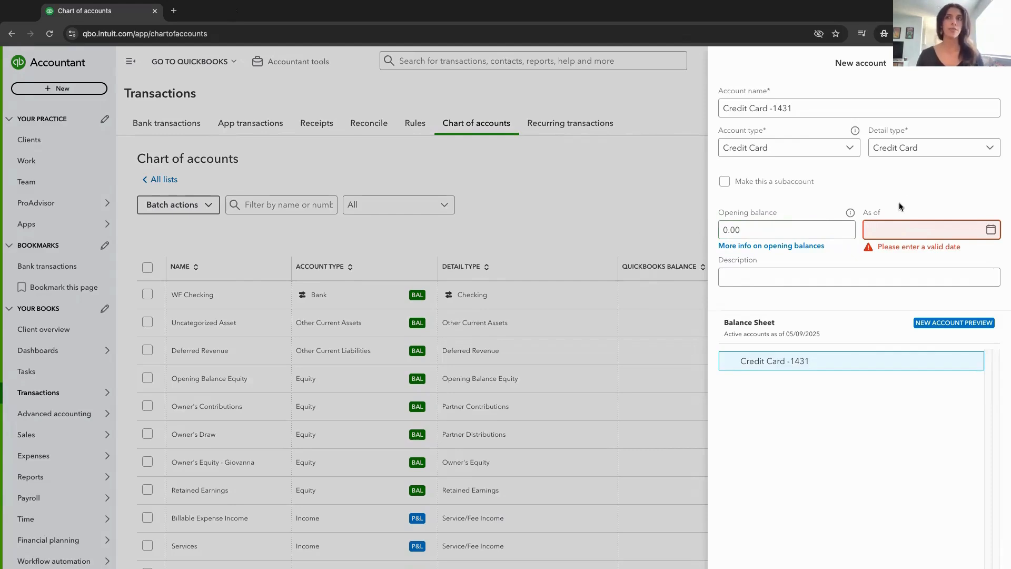
click(890, 231)
click(878, 261)
click(878, 261)
click(878, 262)
click(877, 261)
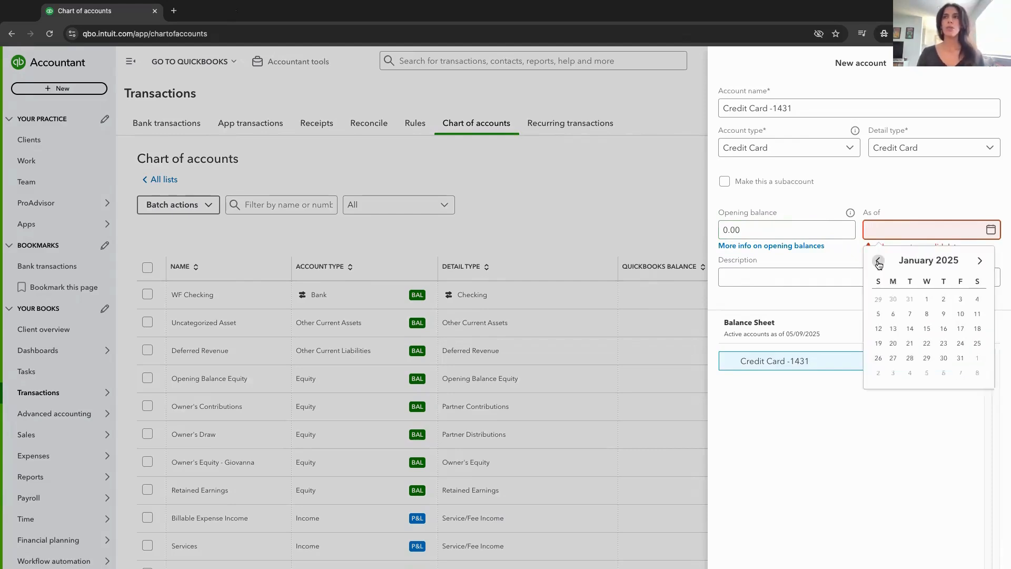
click(927, 299)
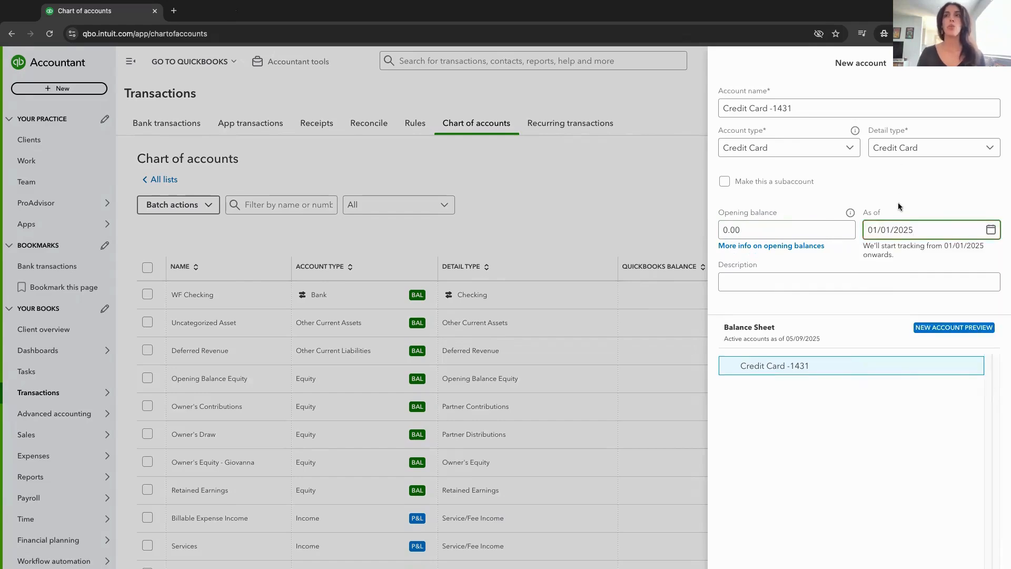
Enter "Capital One CC" as the credit card account's description and save the account.
click(811, 281)
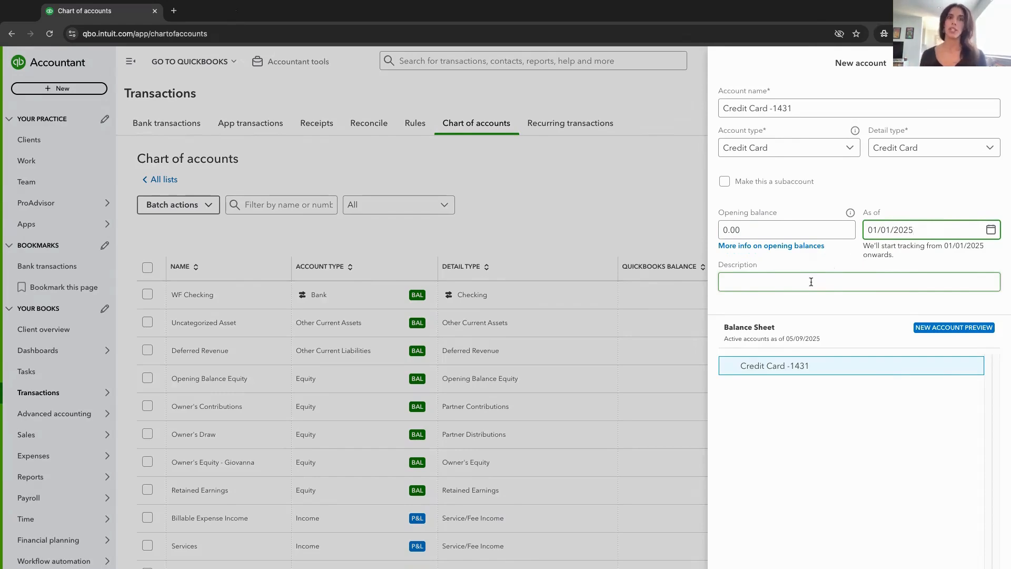
click(764, 281)
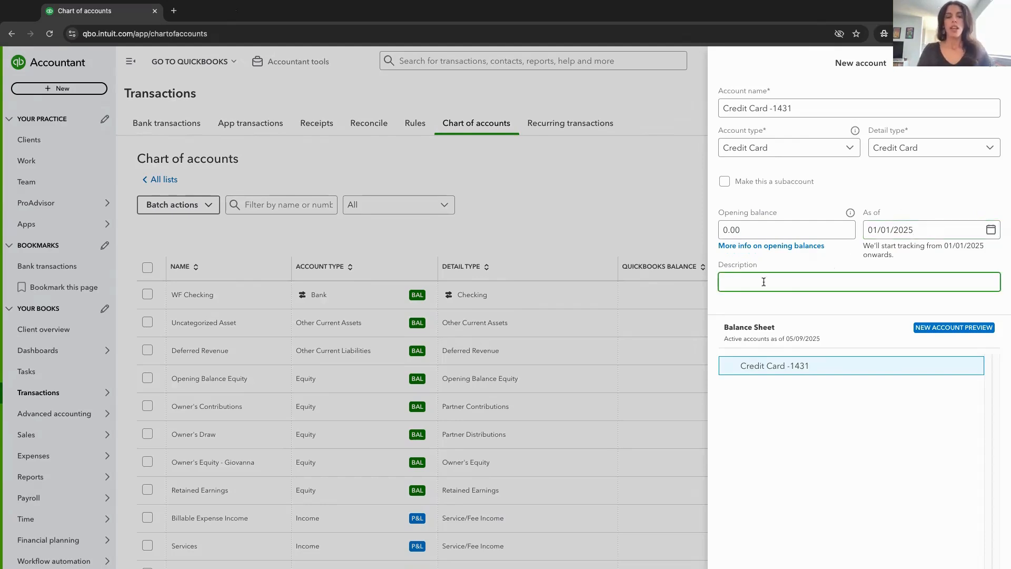
text(Capi)
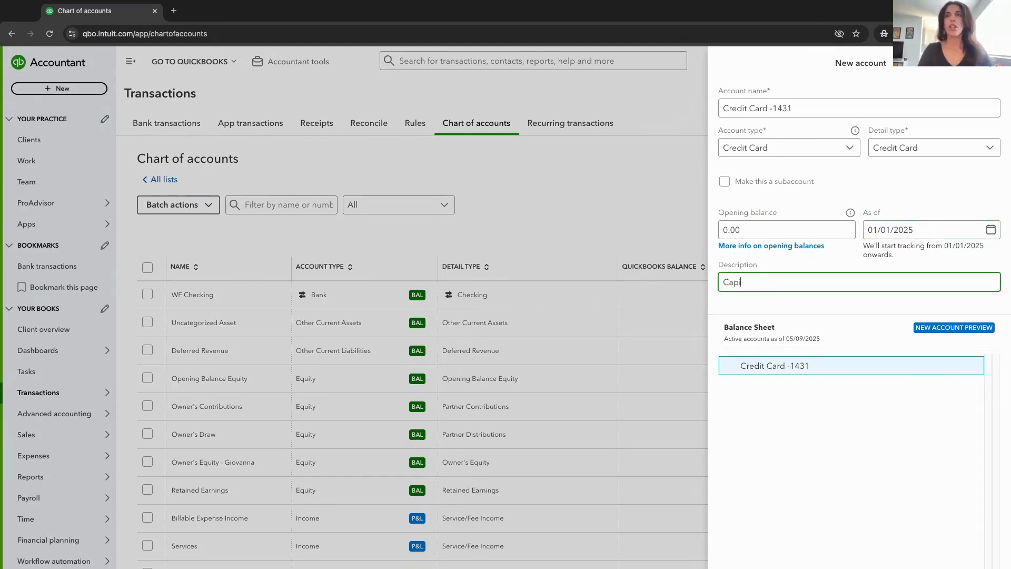
text(tal One CC)
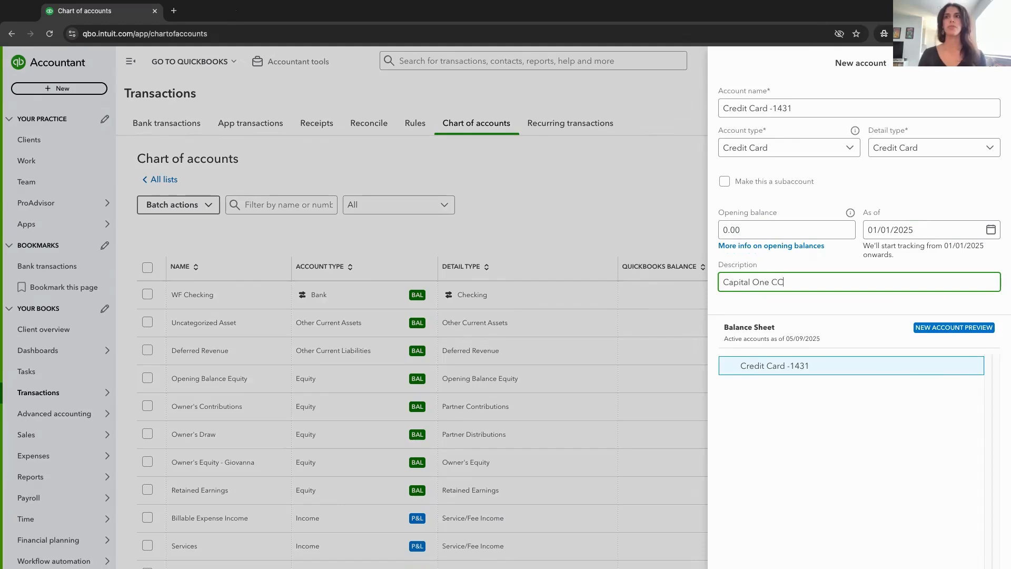
click(981, 566)
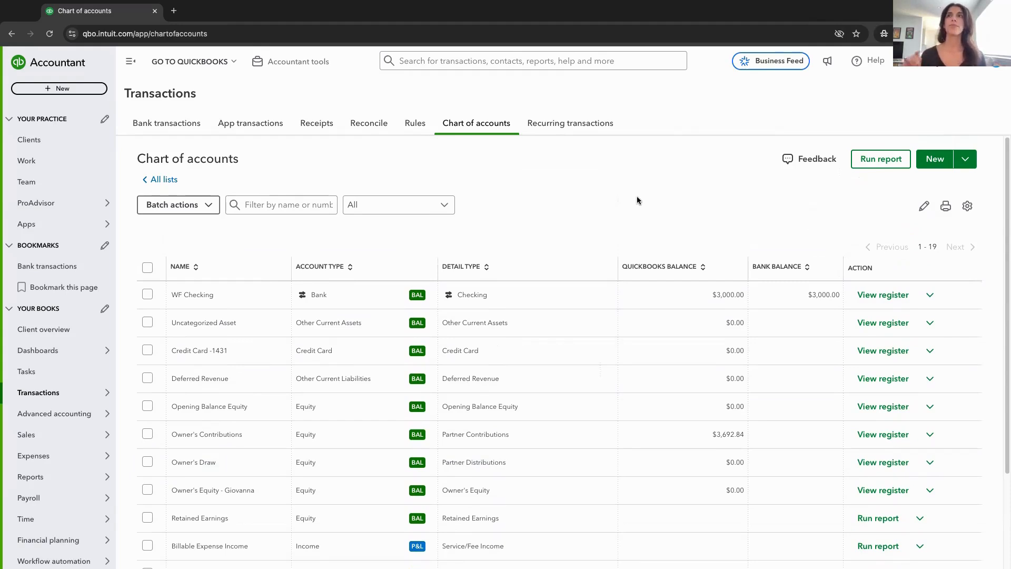
Start another new account named "Dues & Subscriptions" with the account type Expenses.
click(931, 164)
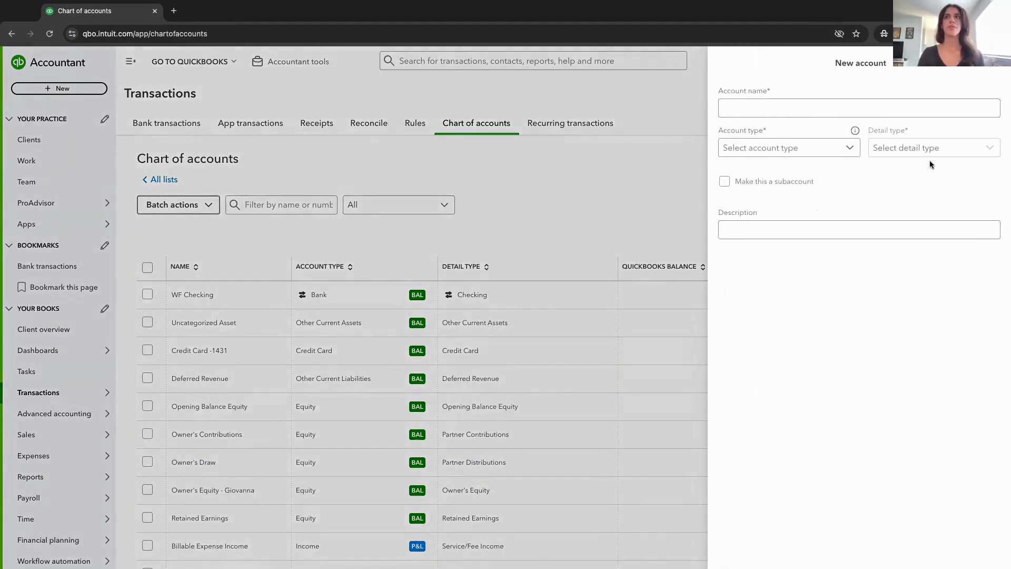
click(795, 106)
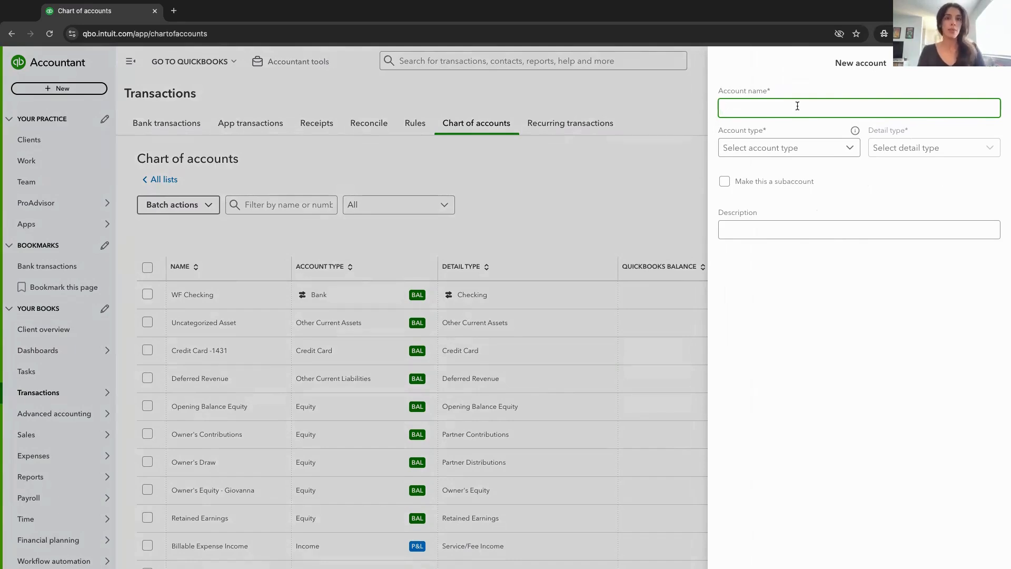
text(Dues)
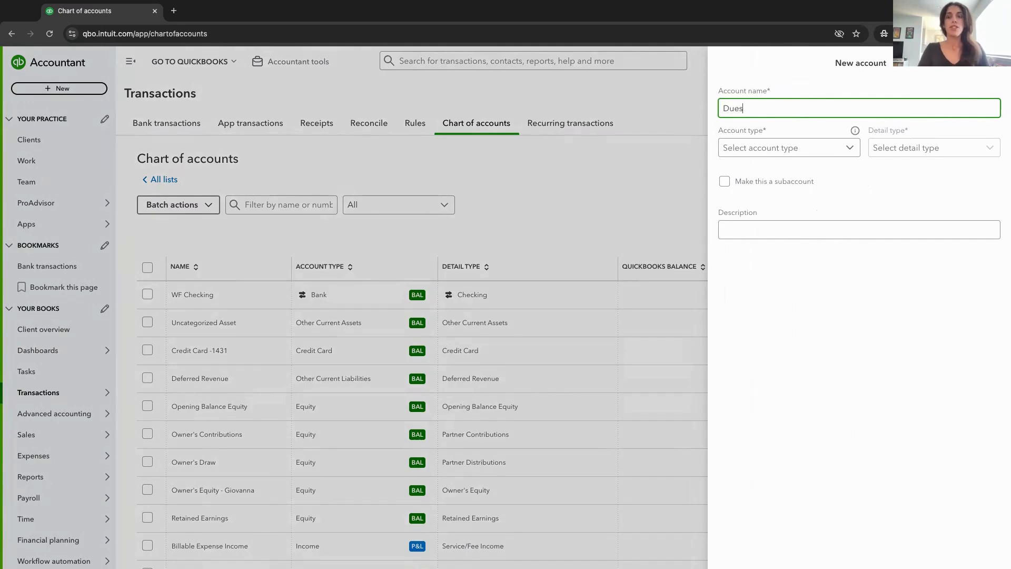
text( & Subscriptions)
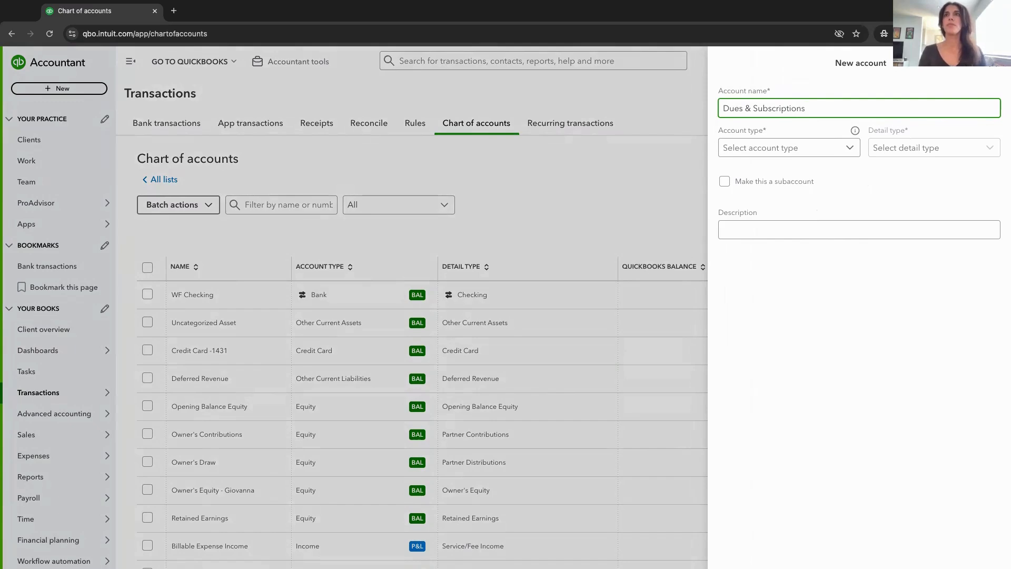
key(Tab)
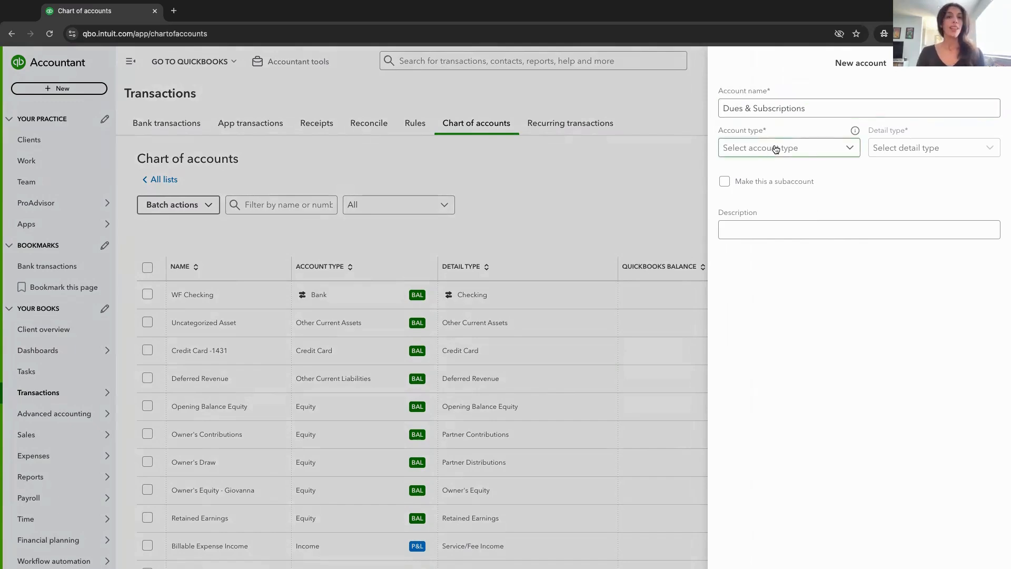
click(849, 152)
scroll(815, 206, down, 3)
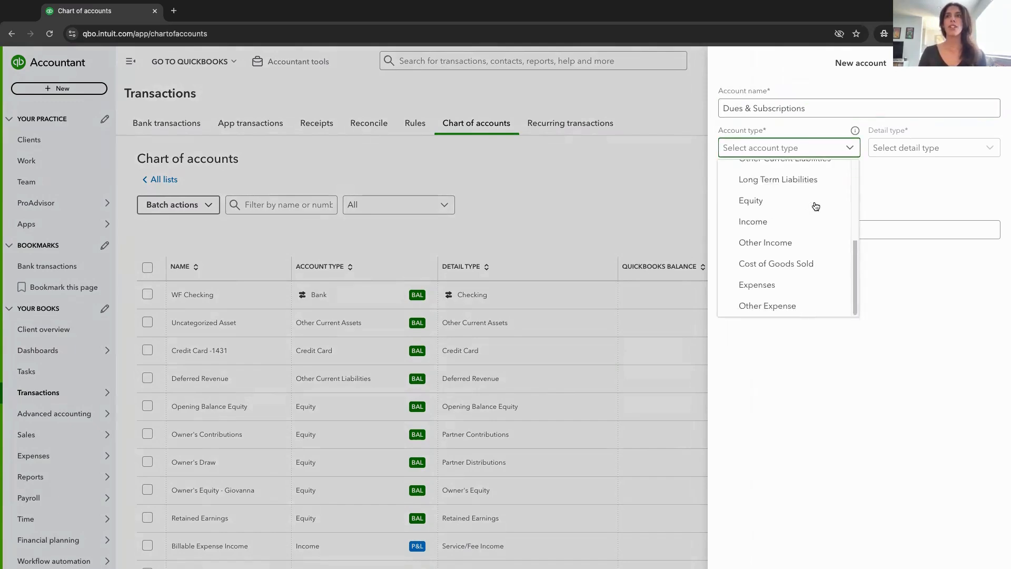
click(777, 287)
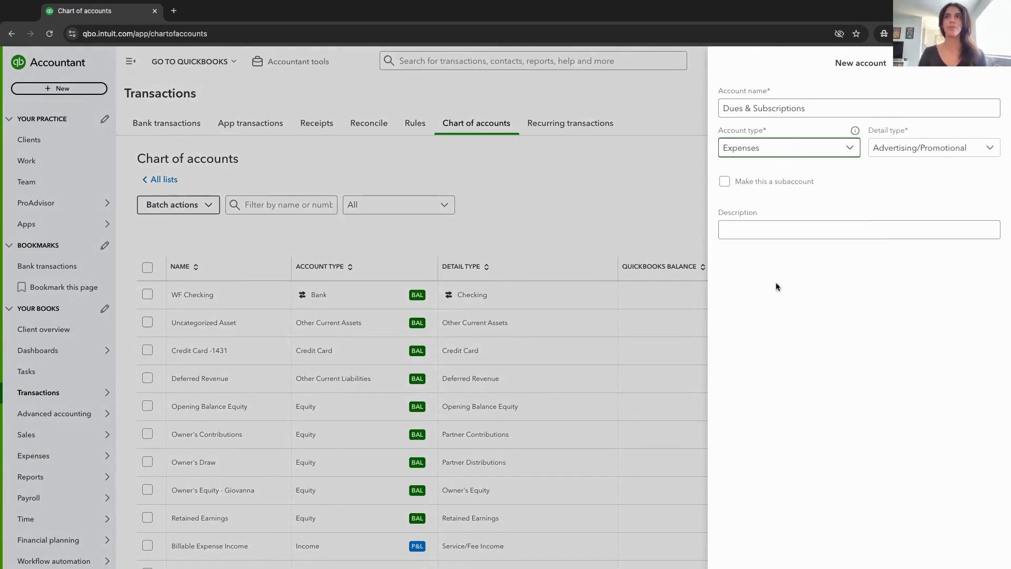
Set the expense account's detail type to Dues & subscriptions and save the account.
click(954, 150)
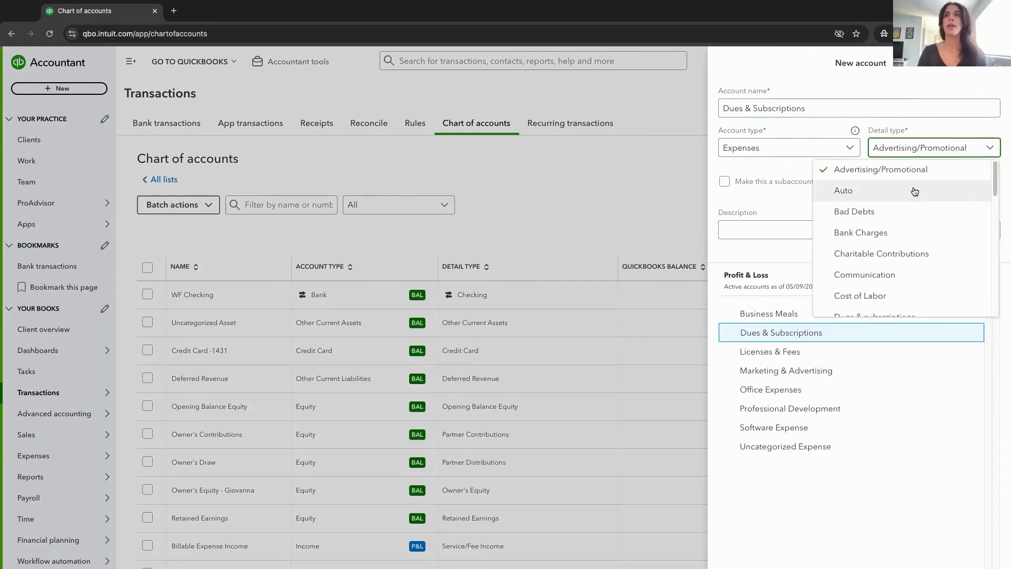
scroll(869, 237, down, 1)
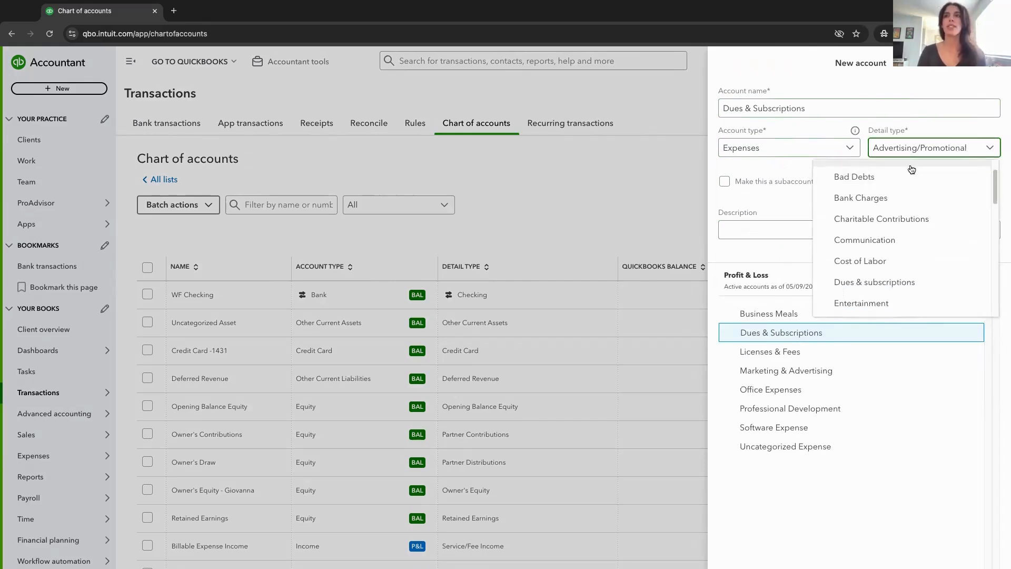
click(881, 283)
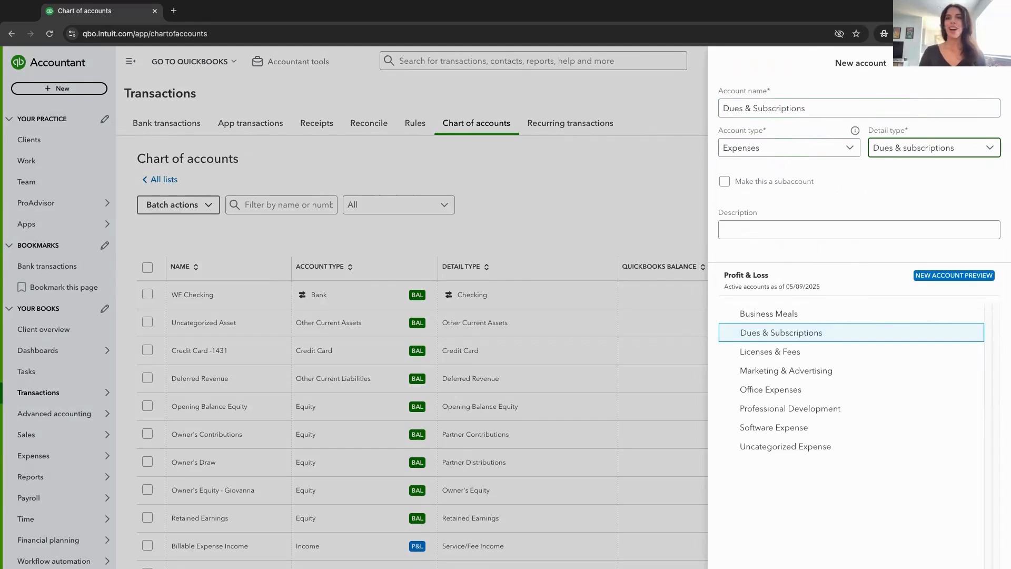
click(979, 567)
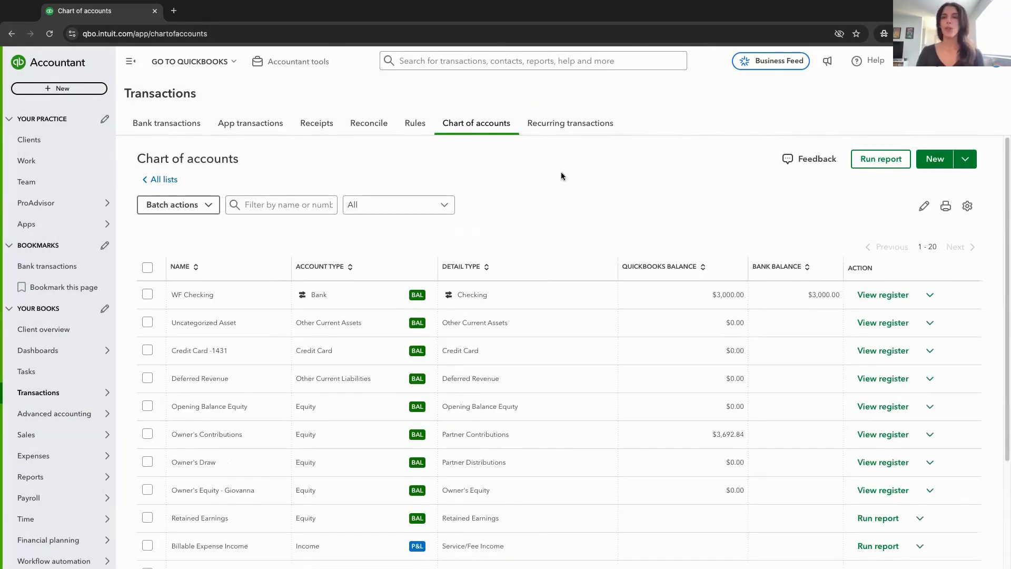
Review the chart of accounts list, checking the credit card and Dues & Subscriptions accounts and their types.
scroll(571, 175, down, 1)
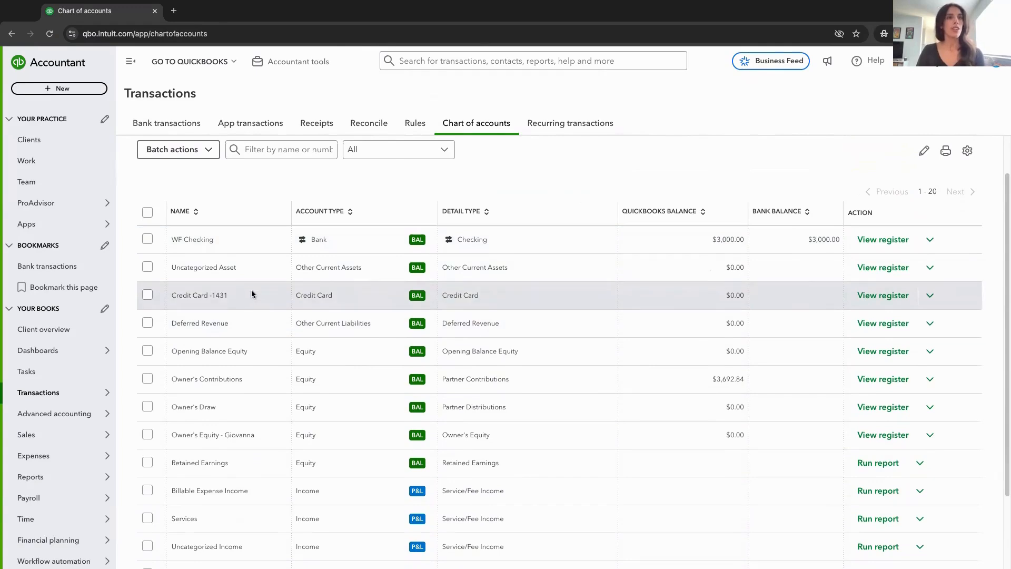
scroll(260, 286, down, 1)
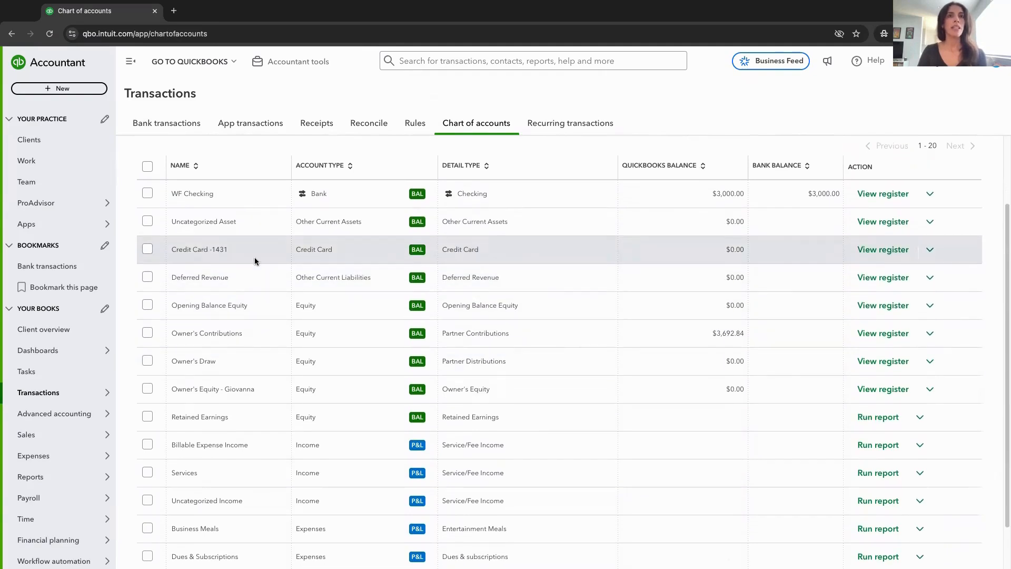
scroll(255, 274, down, 1)
scroll(253, 243, down, 2)
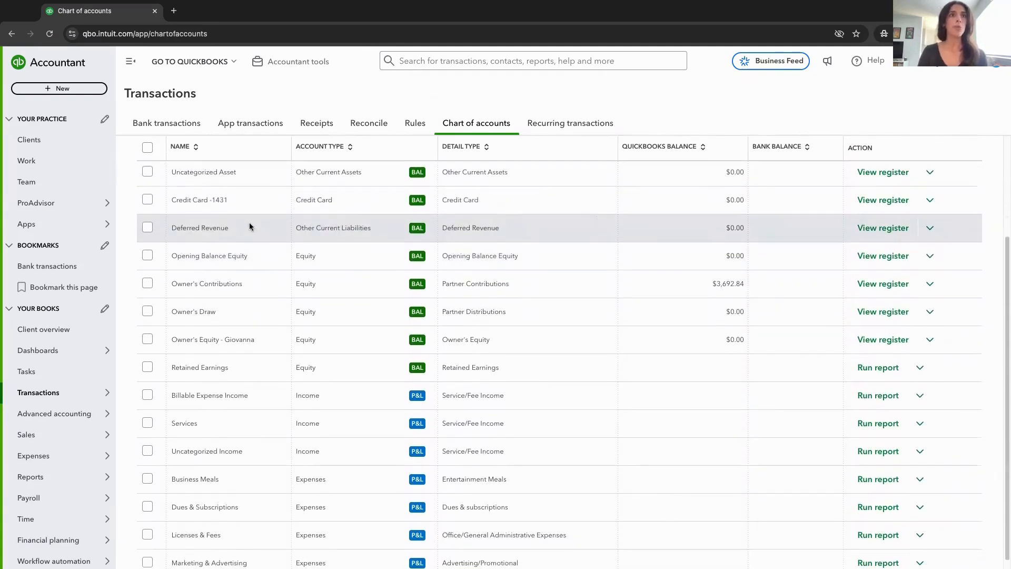
Go from the chart of accounts to the bank transactions and start linking a new account.
scroll(250, 227, down, 1)
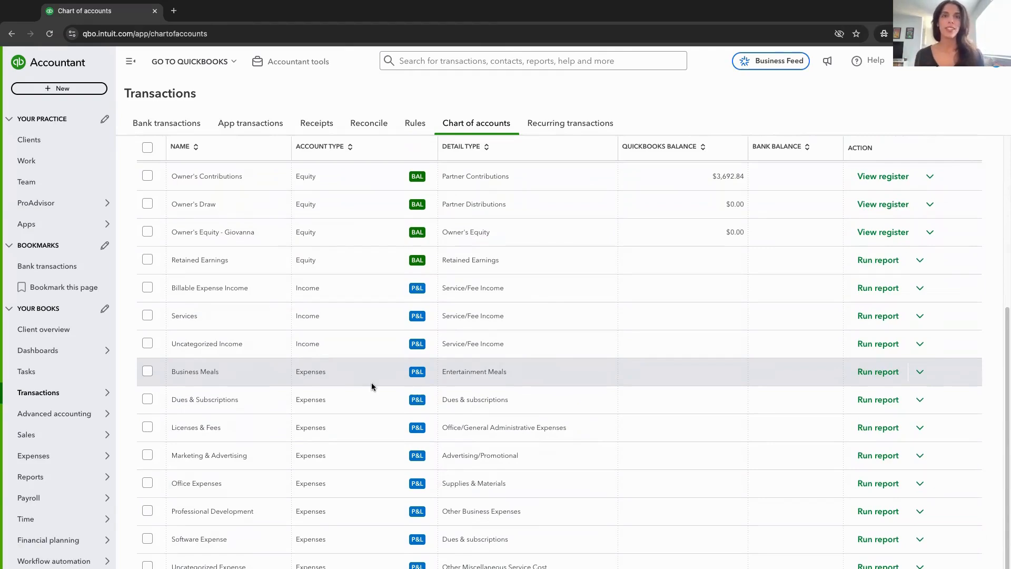
click(44, 267)
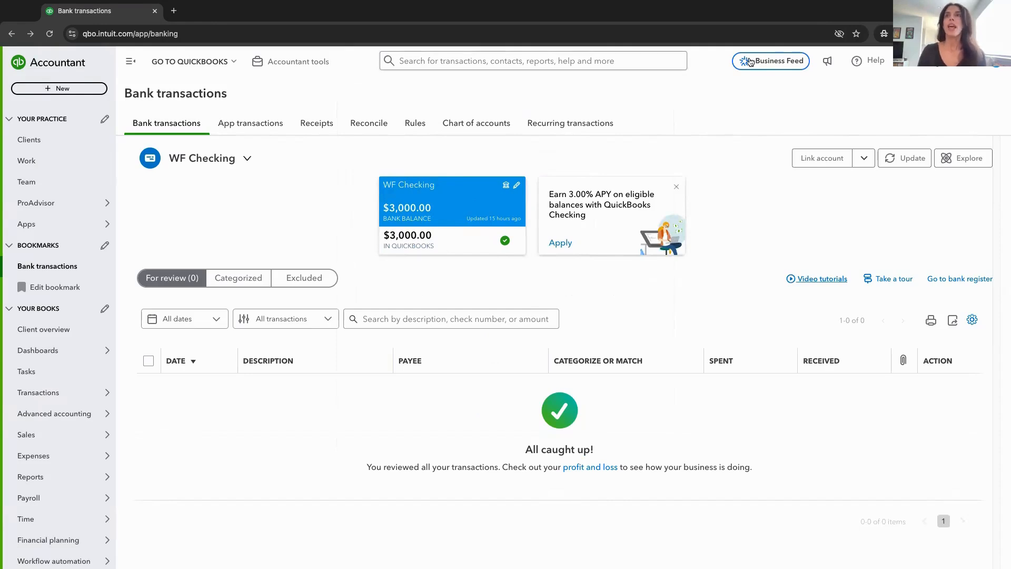
click(824, 165)
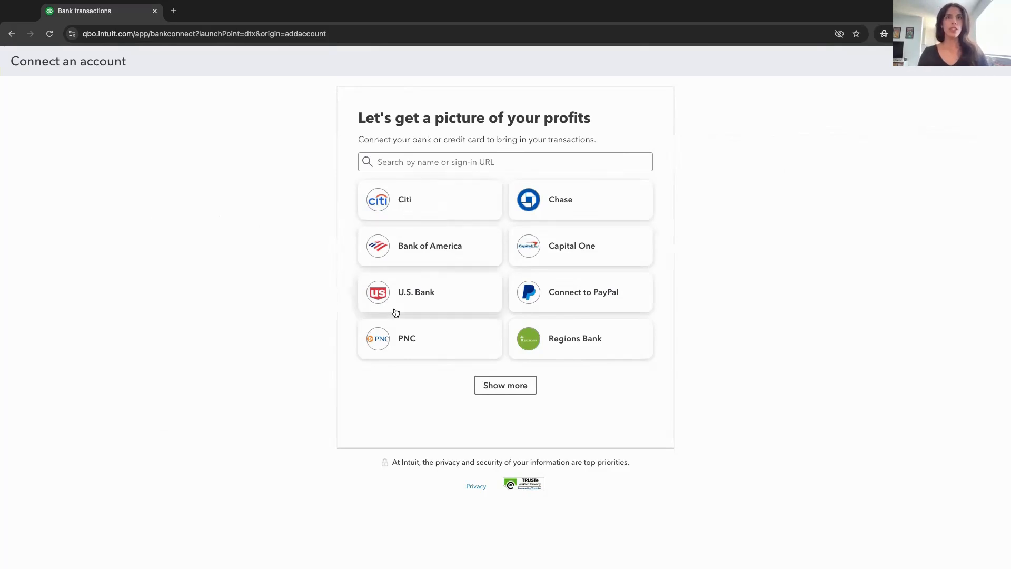
Search the list of connectable banks for "ally" and clear the search.
click(418, 162)
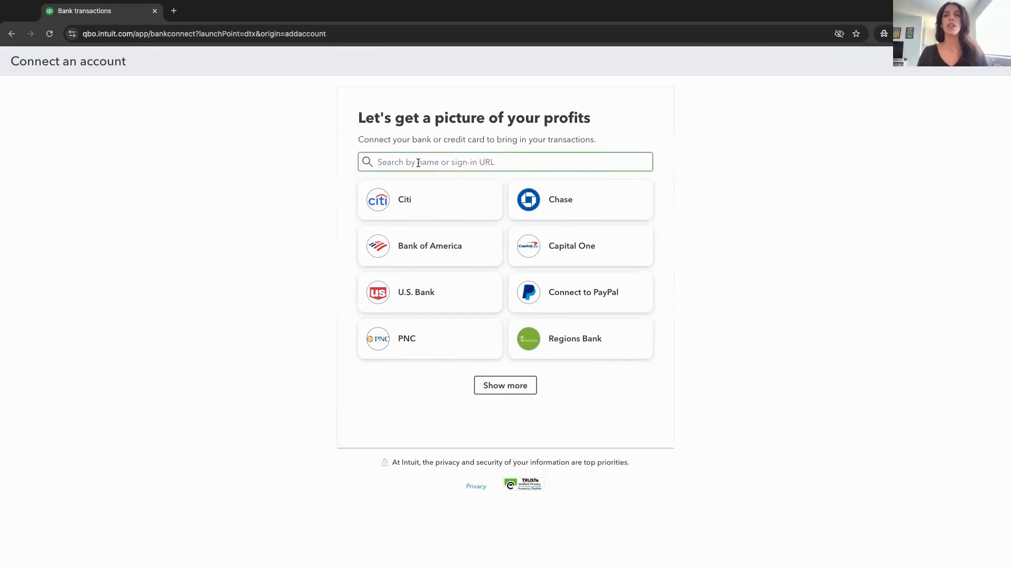
click(418, 163)
text(ally)
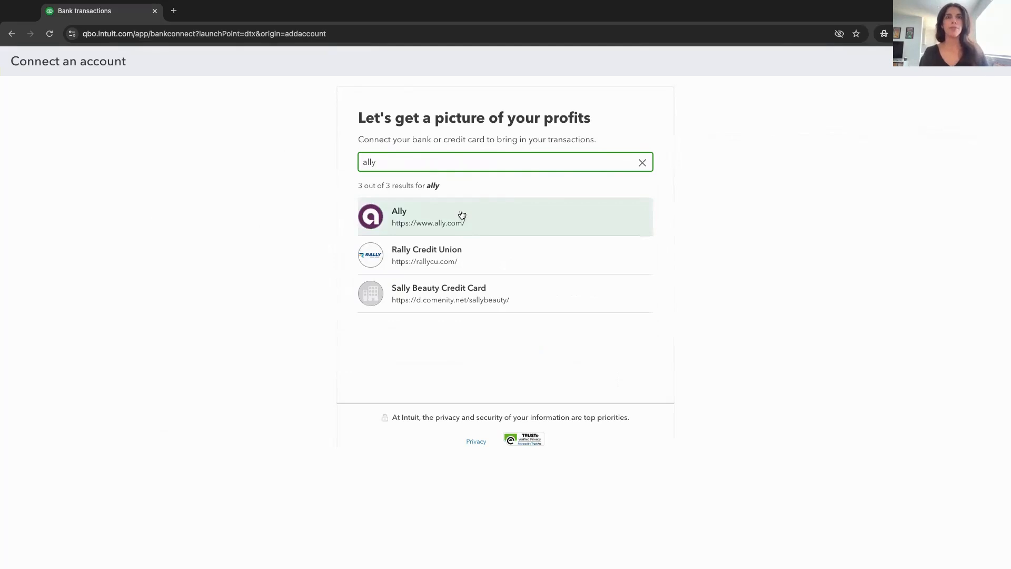
click(642, 161)
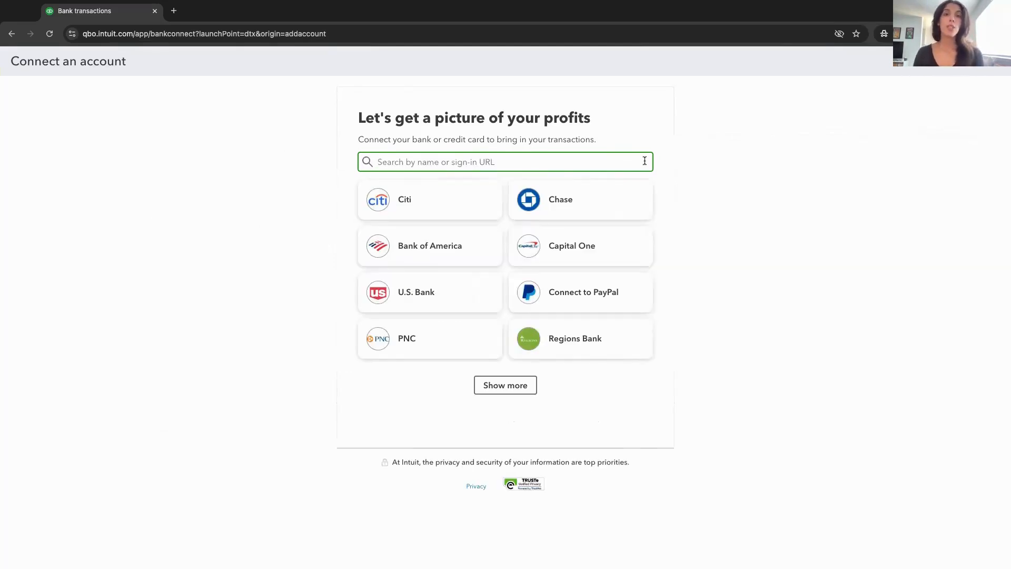
Choose Capital One as the bank to connect and sign in on its site with the account's username and password.
click(568, 248)
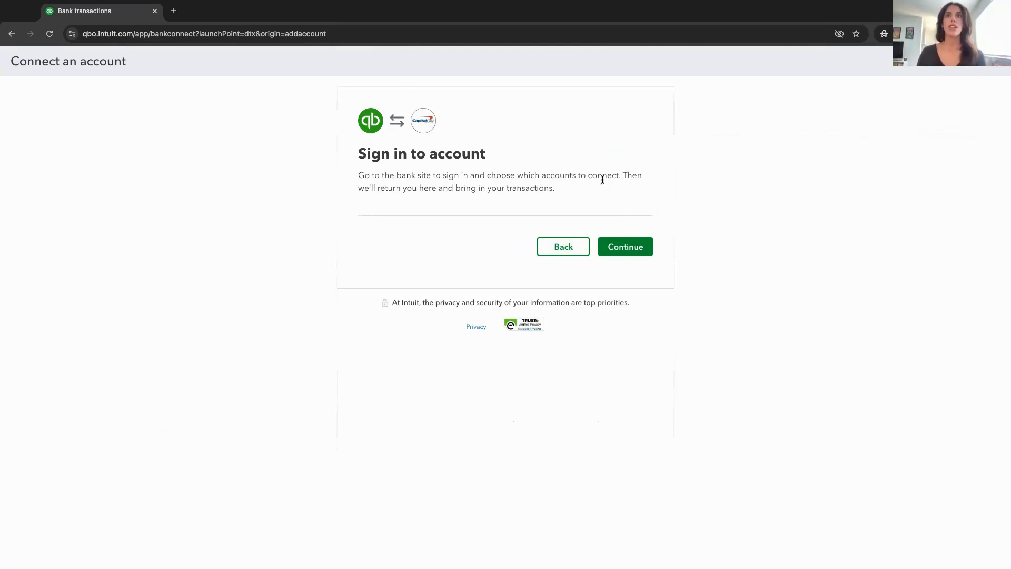
click(624, 249)
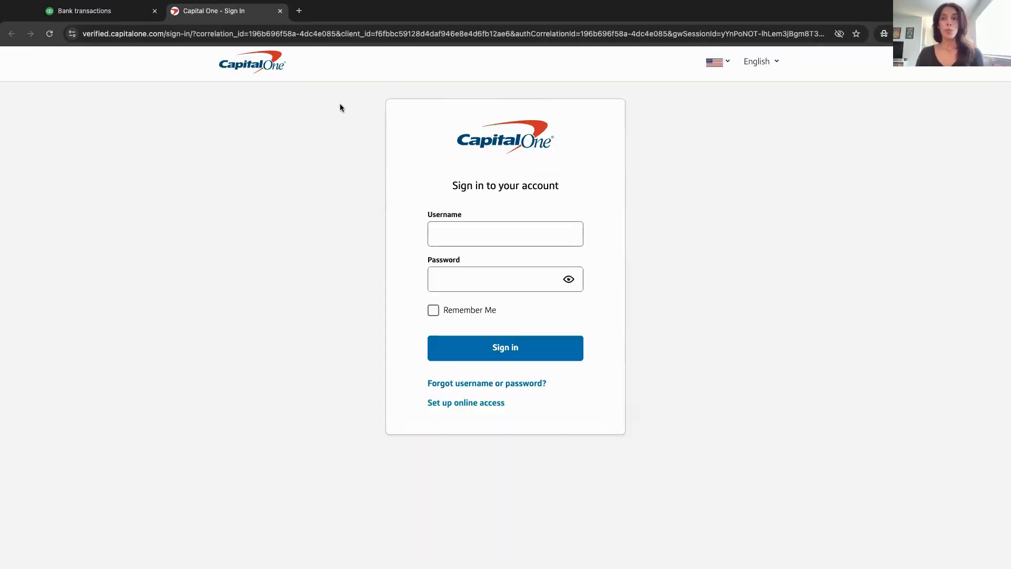
click(468, 225)
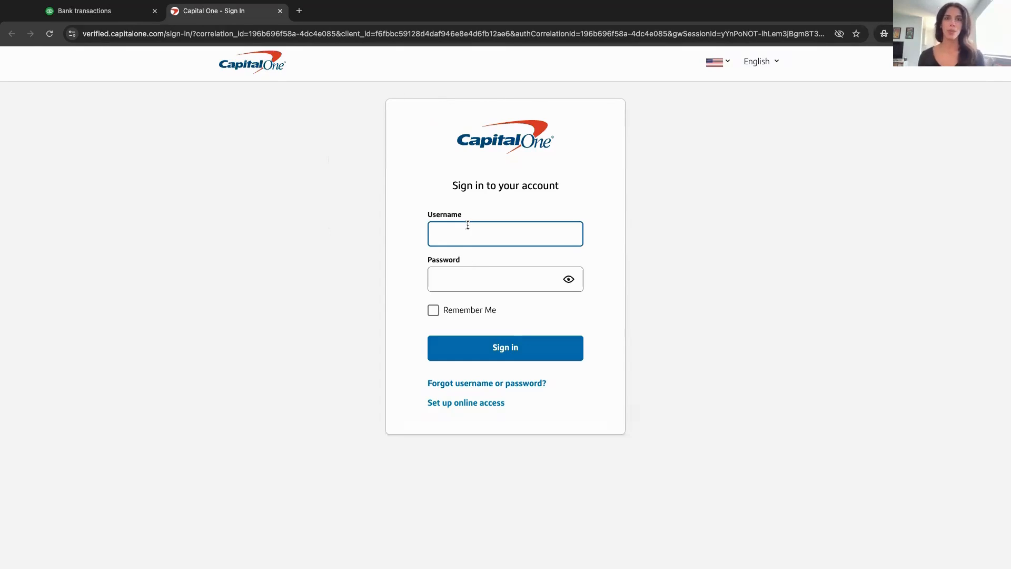
click(403, 251)
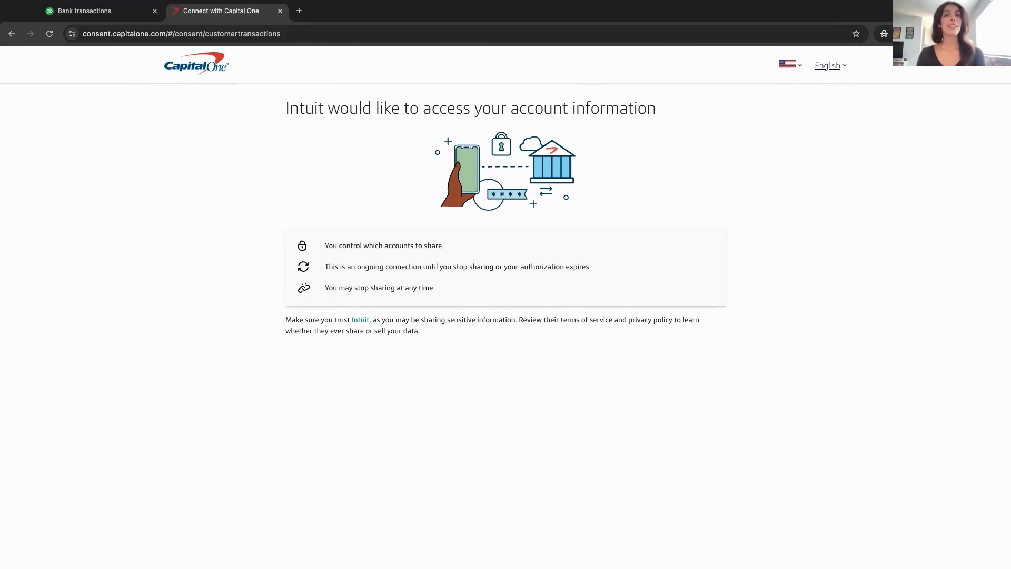
Accept Intuit's data access request, share only the Spark Cash Select credit card and authorize the connection.
click(688, 553)
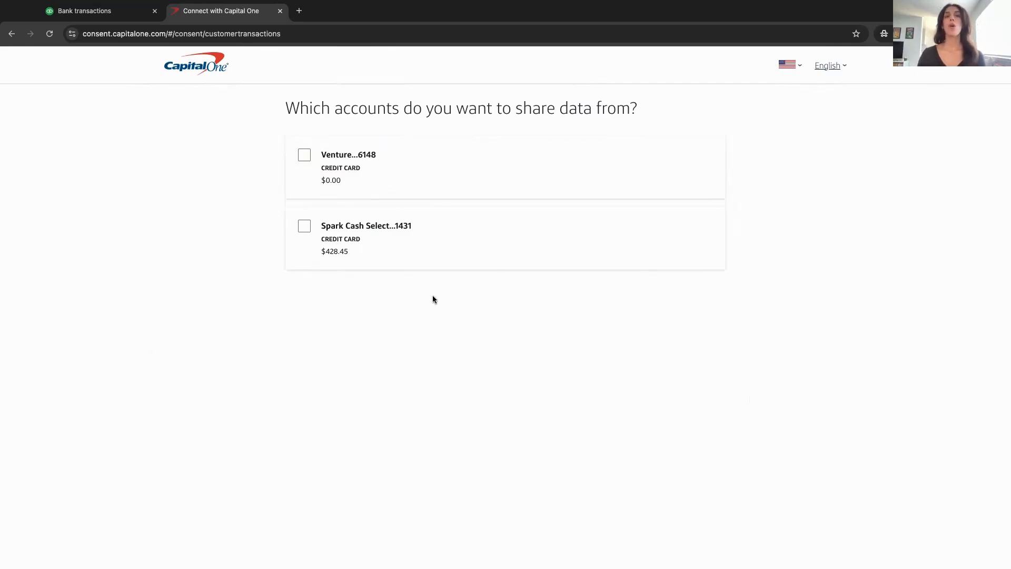
click(304, 226)
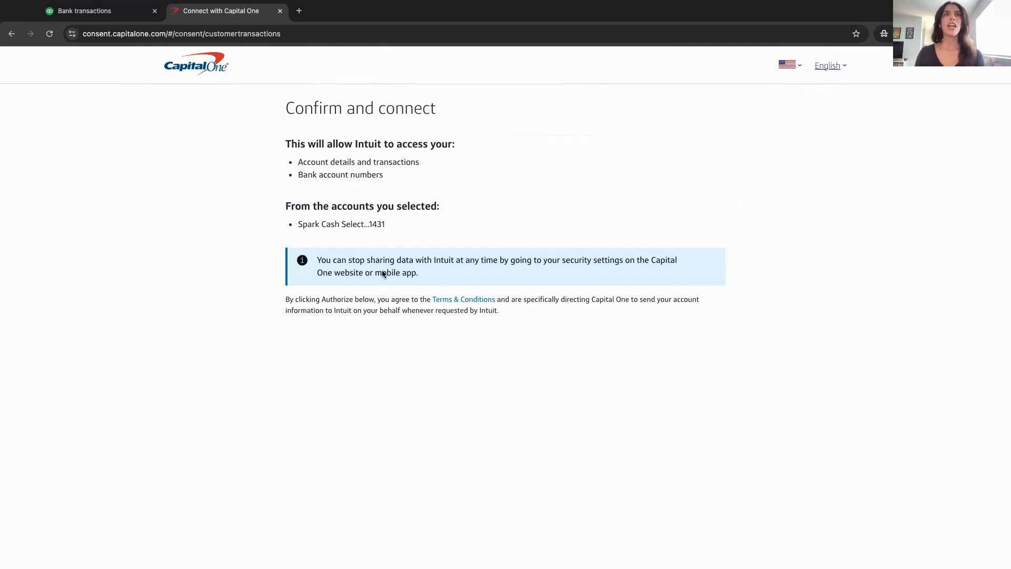
drag(298, 226, 363, 232)
click(637, 433)
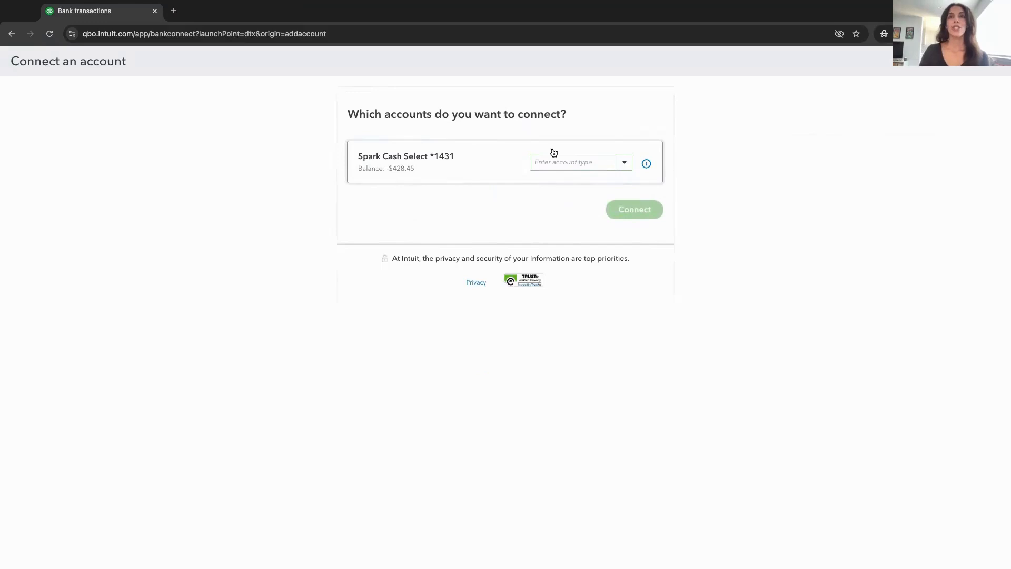
Match Spark Cash Select to the existing credit card account and connect it, pulling transactions from This year (01/01/2025).
click(624, 164)
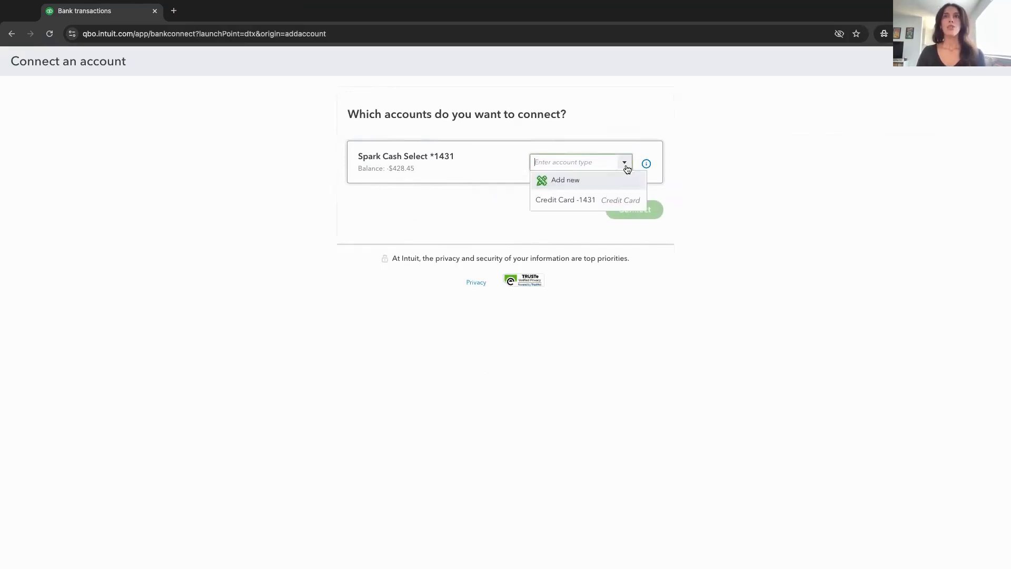
click(561, 202)
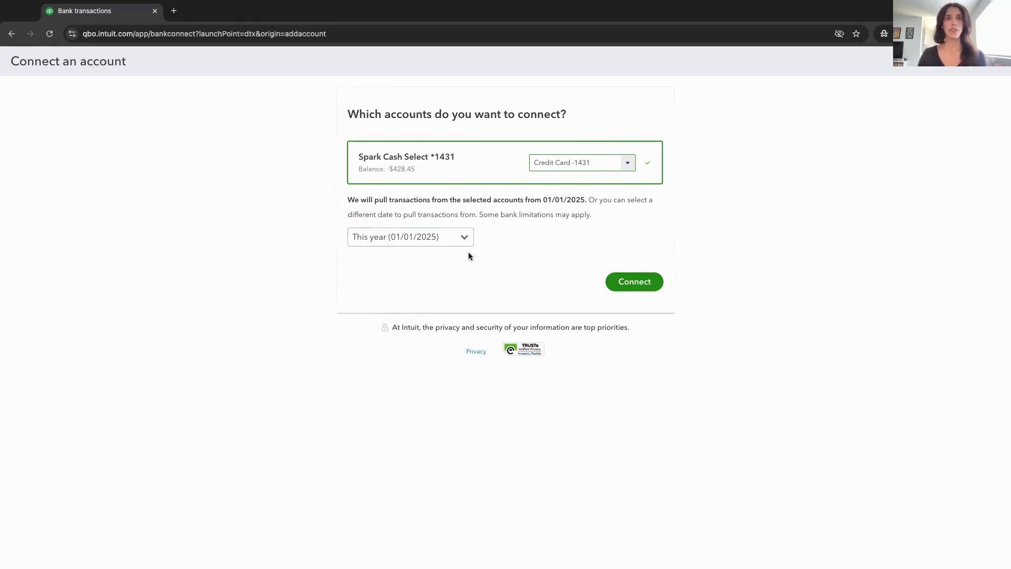
click(634, 283)
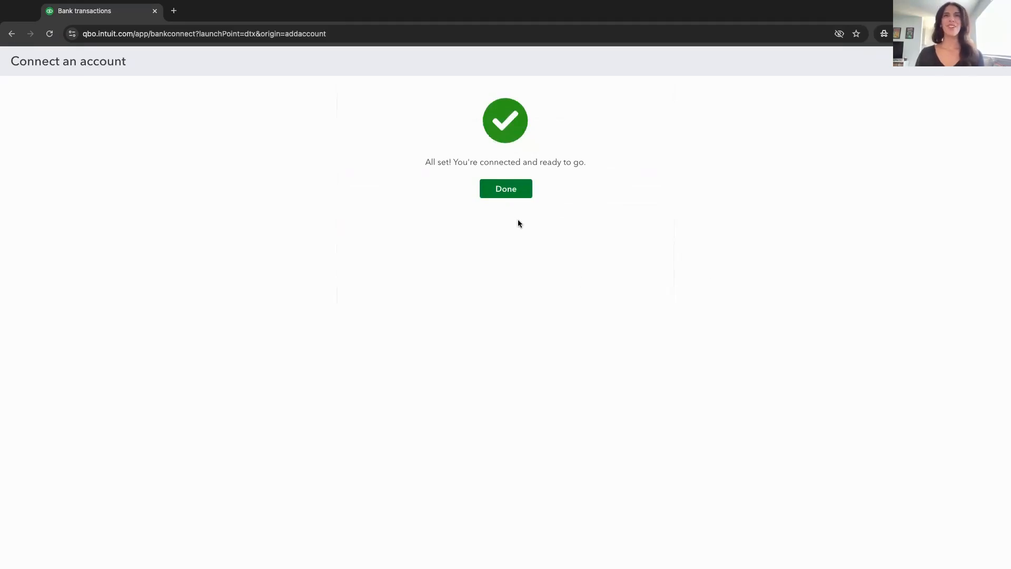
click(507, 188)
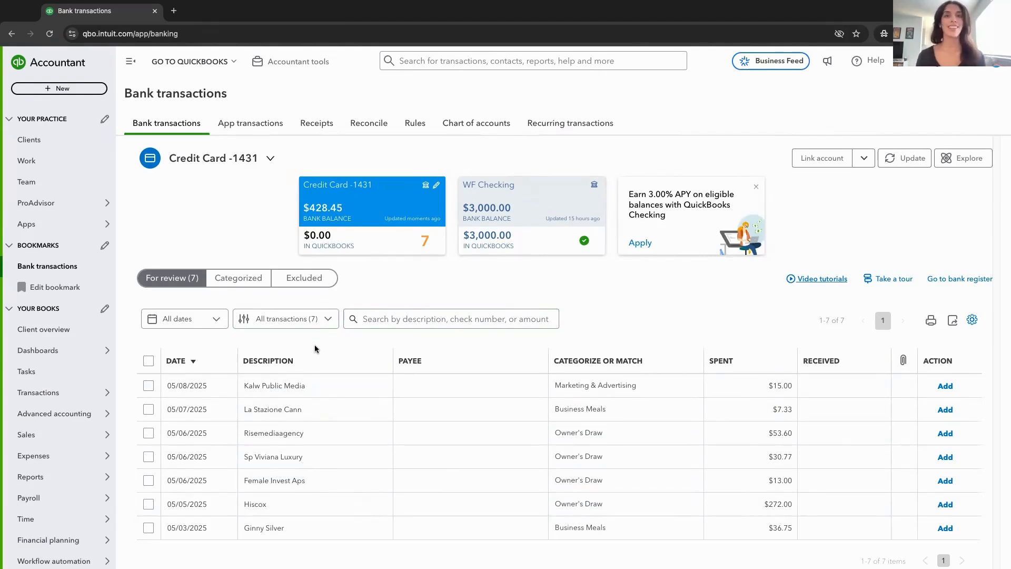
Open the Female Invest Aps transaction and create a new vendor with the company name "Female Invest".
click(334, 483)
scroll(503, 403, down, 3)
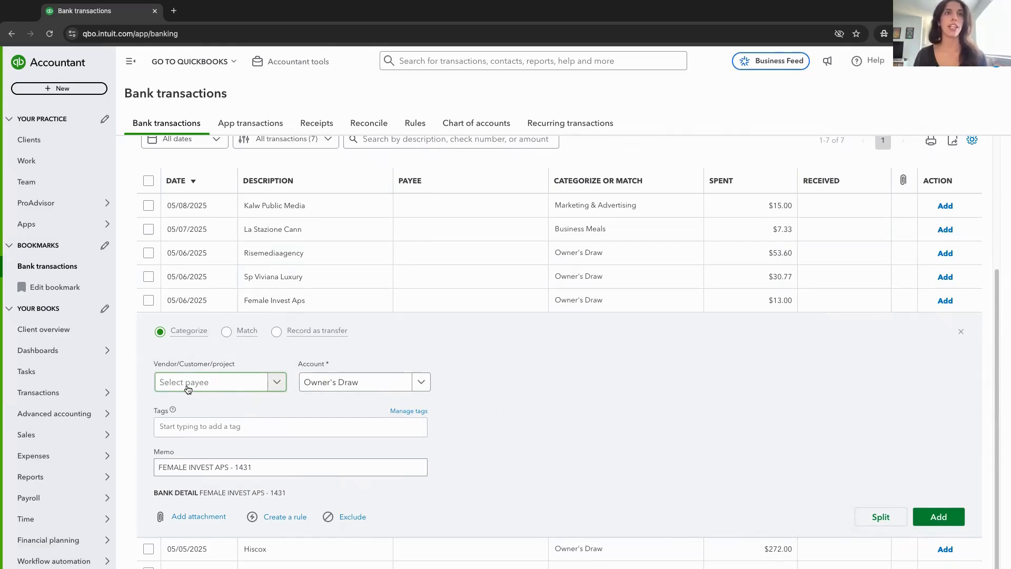
click(278, 383)
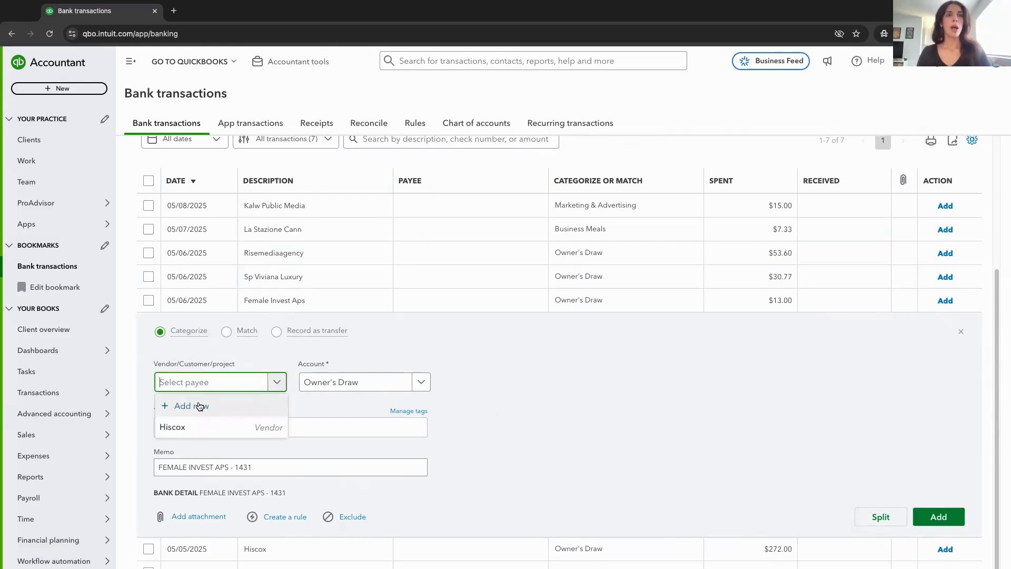
click(188, 406)
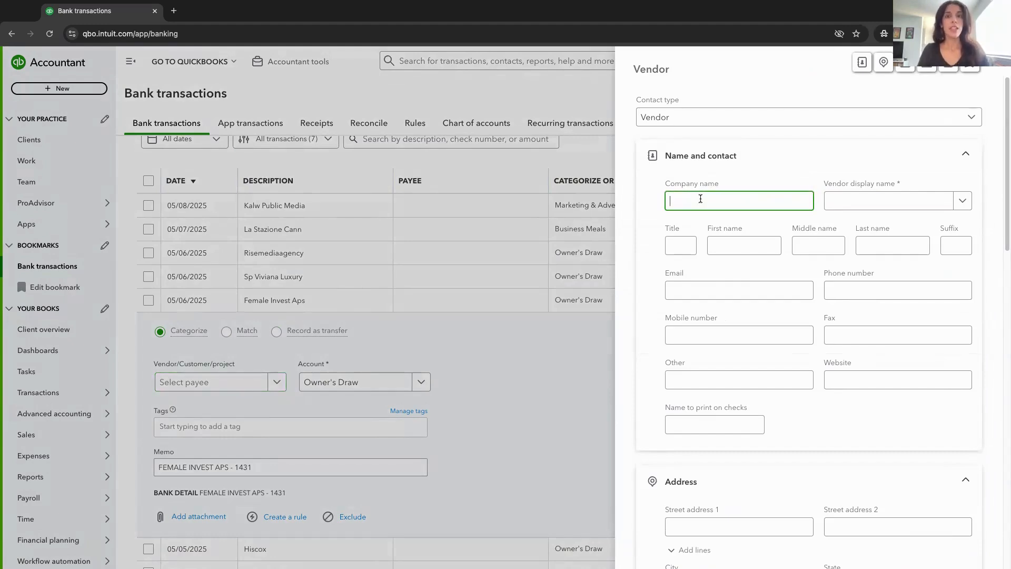
text(Female )
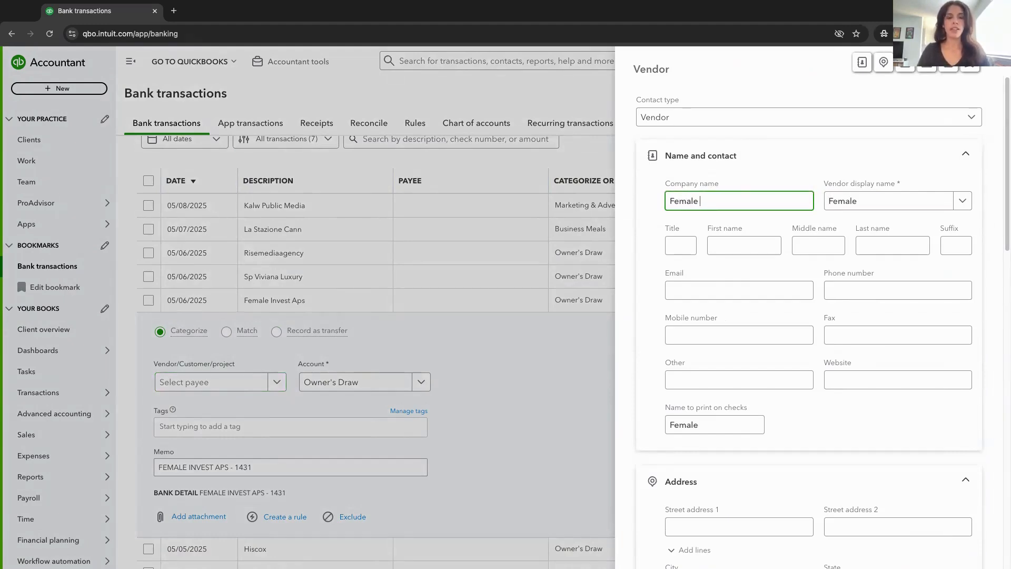
text(Invest)
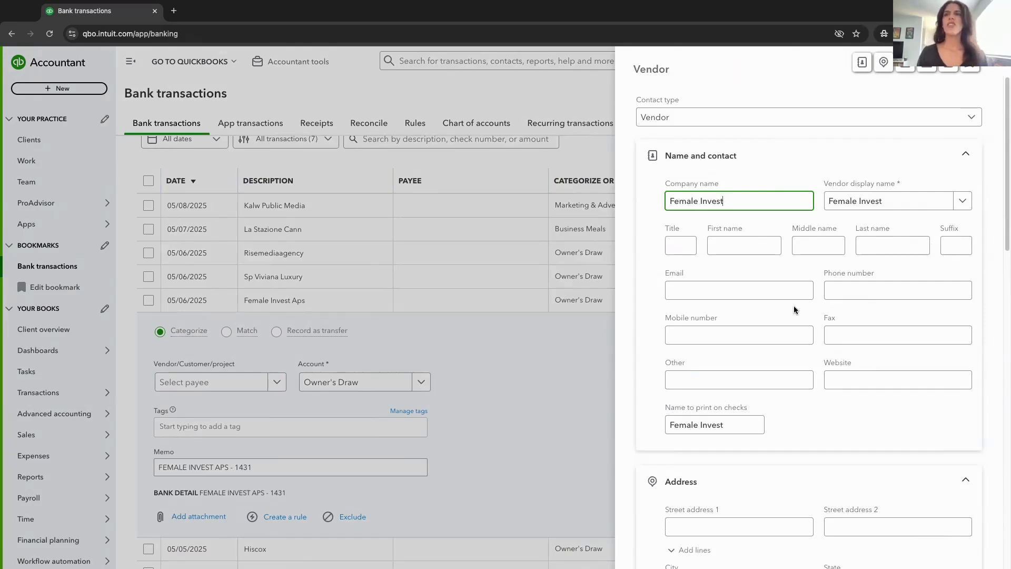
scroll(798, 308, down, 1)
scroll(811, 314, up, 1)
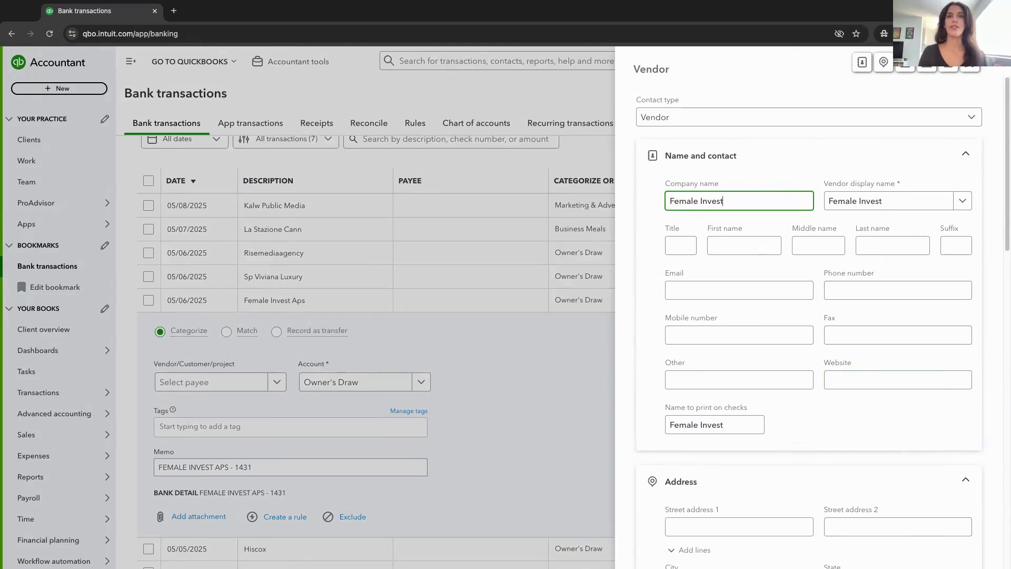
Set the Female Invest Aps transaction's payee to Female Invest and its account to Dues & Subscriptions, and add it to the books.
click(277, 383)
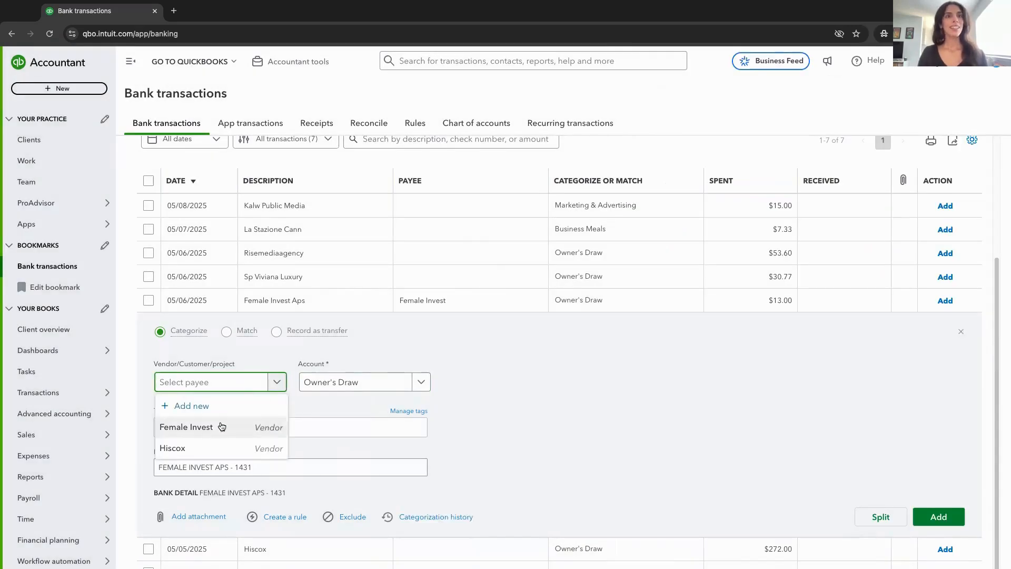
click(191, 427)
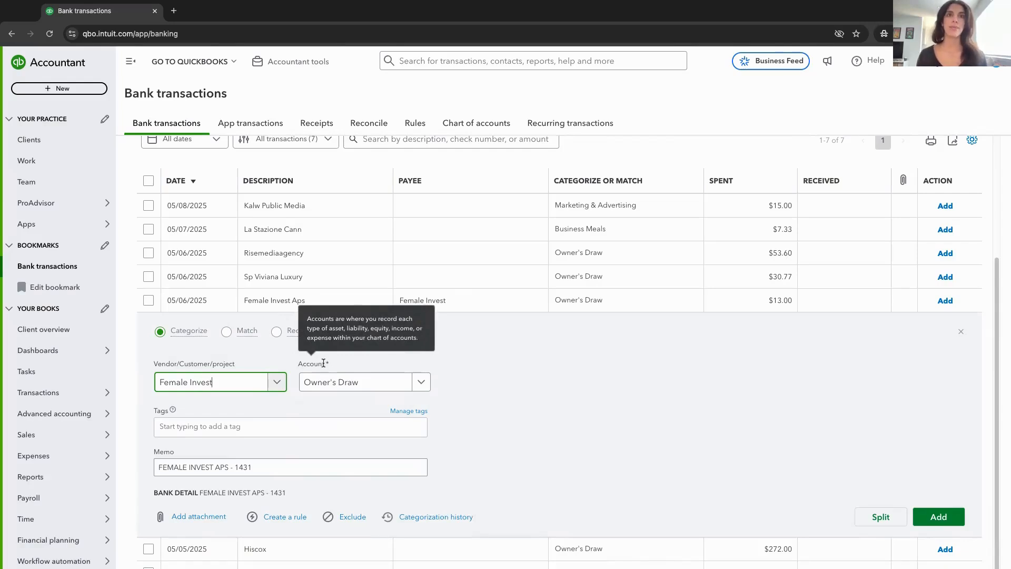
click(419, 386)
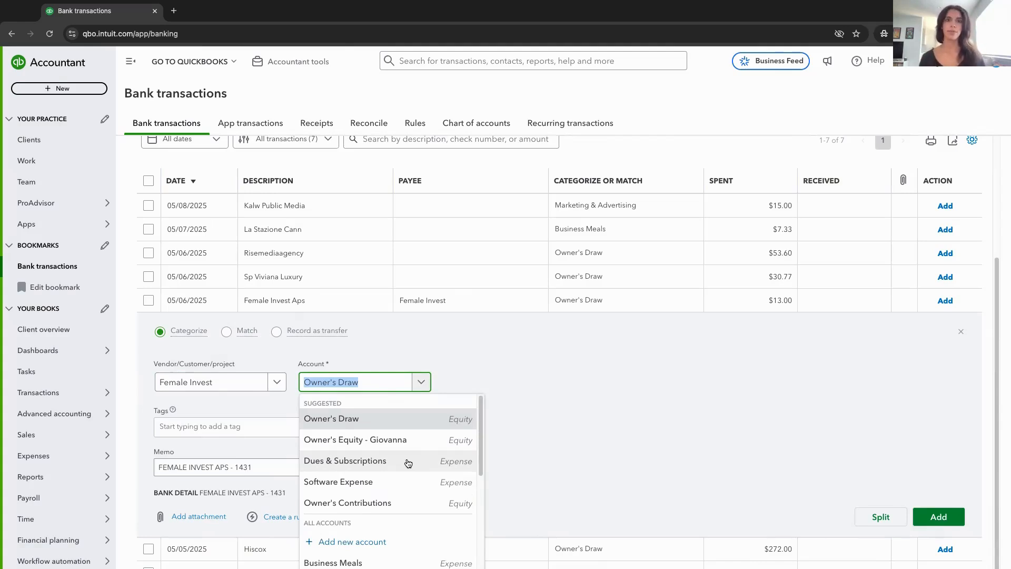
click(363, 462)
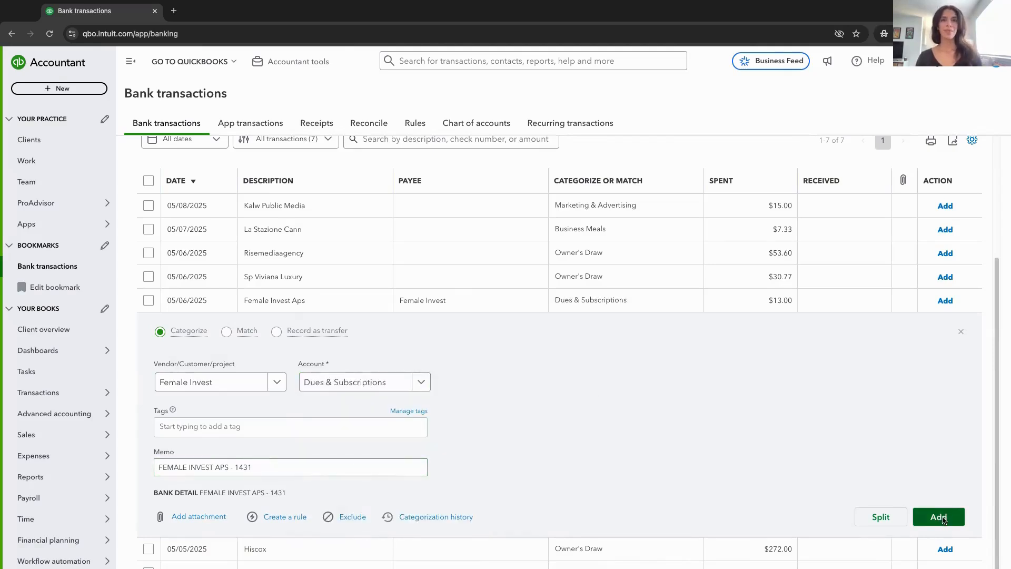
click(942, 518)
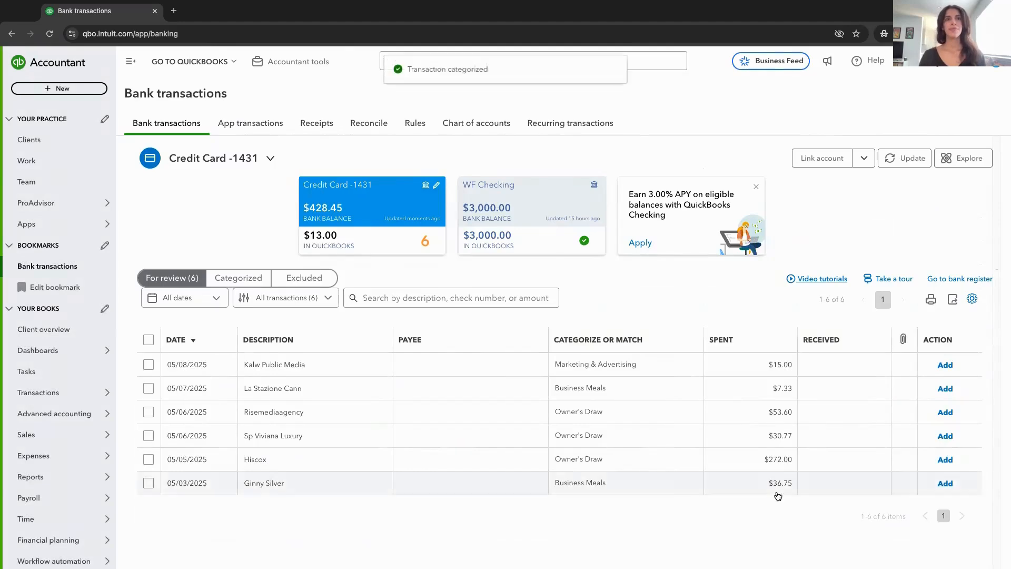
Open the Risemediaagency transaction and create a new vendor with the company name "Rise Media".
click(333, 414)
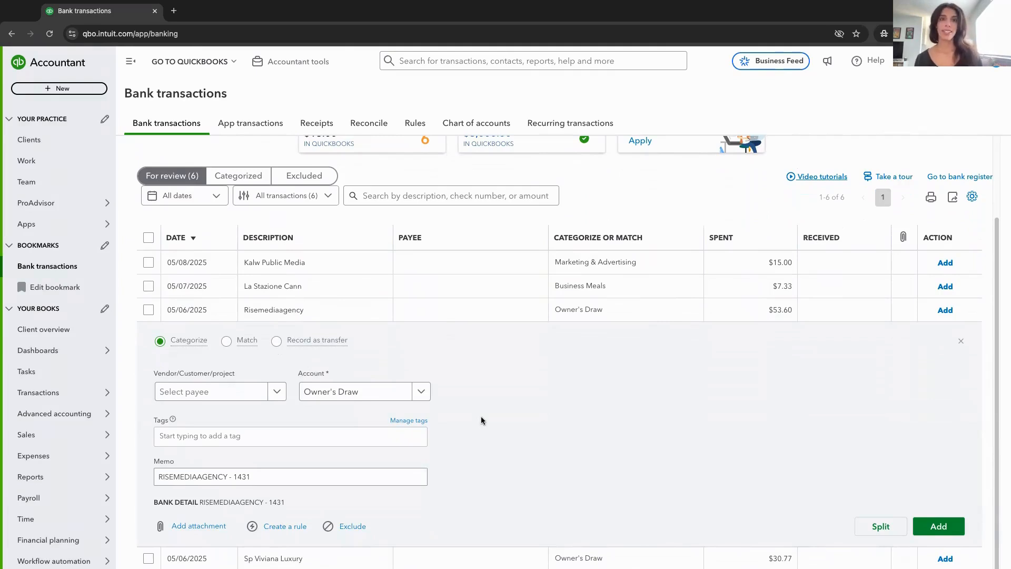
click(278, 392)
click(209, 417)
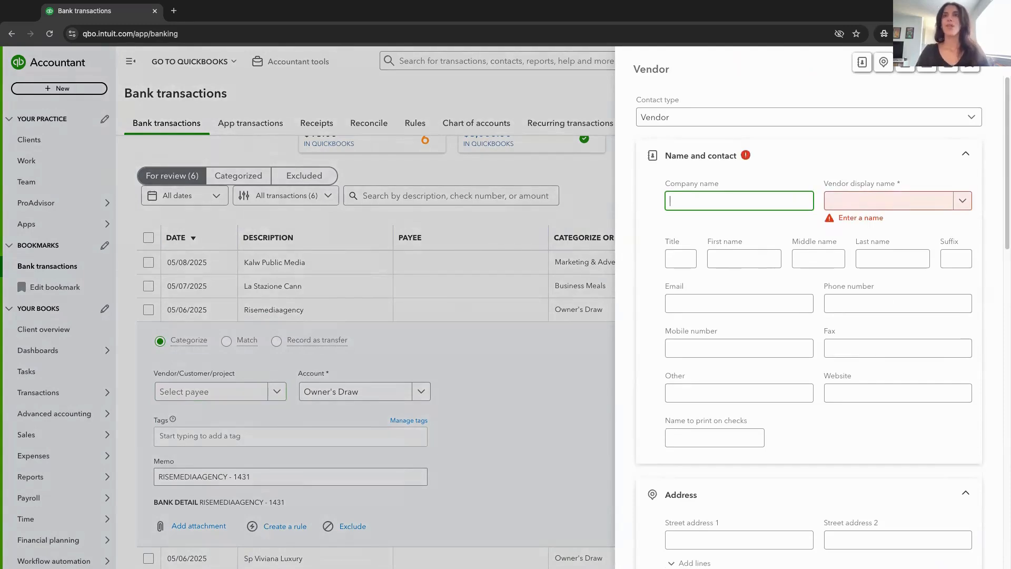
text(Rise Media)
click(905, 426)
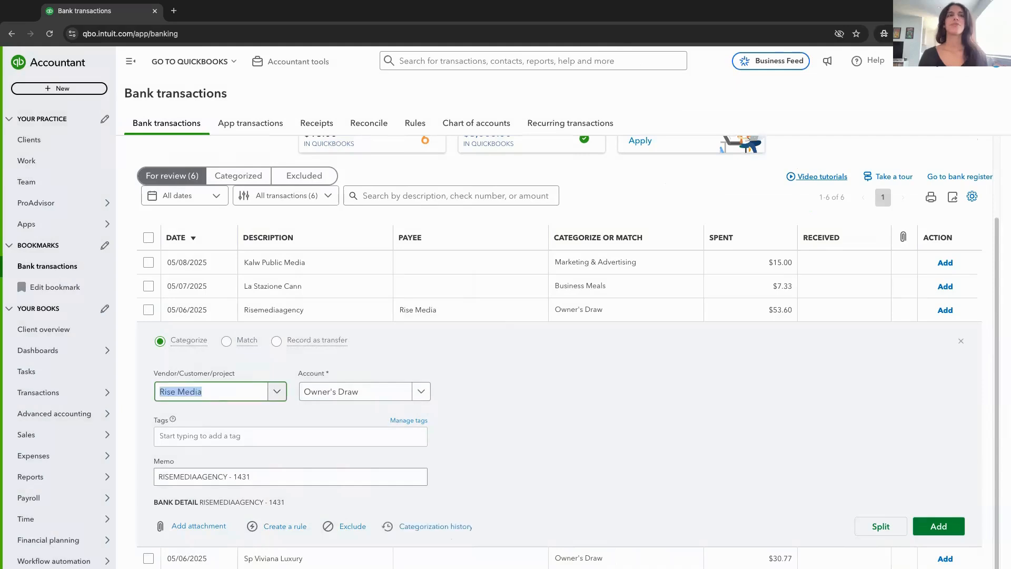
Set the Risemediaagency transaction's payee to Rise Media and its account to Marketing & Advertising, and add it to the books.
scroll(278, 378, down, 1)
click(276, 375)
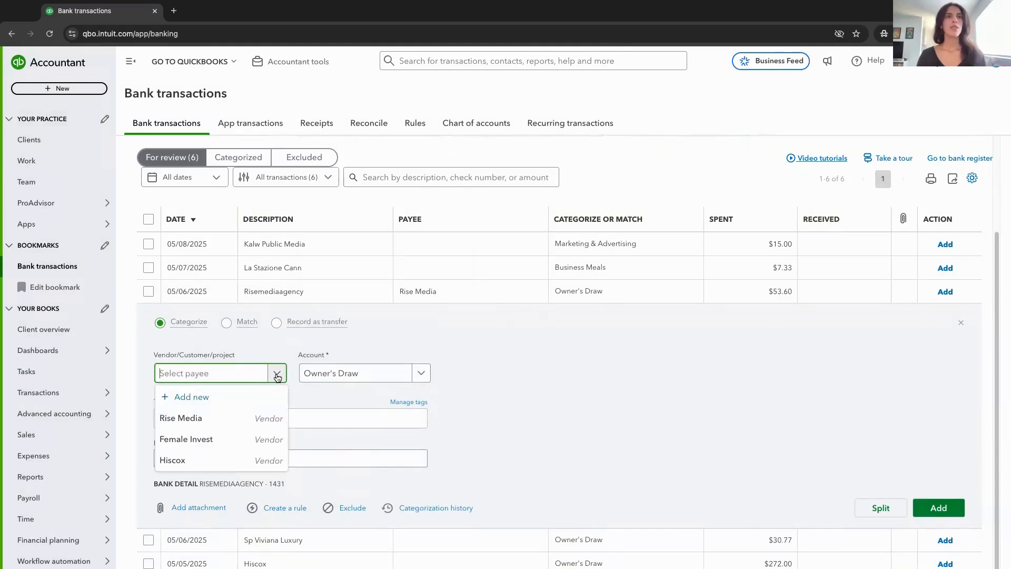
click(181, 419)
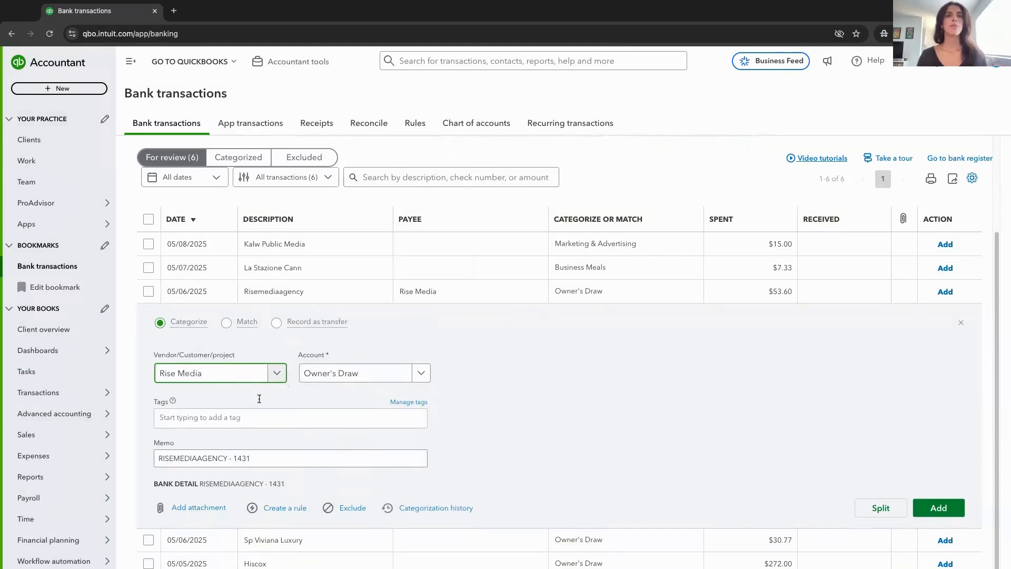
scroll(659, 336, down, 1)
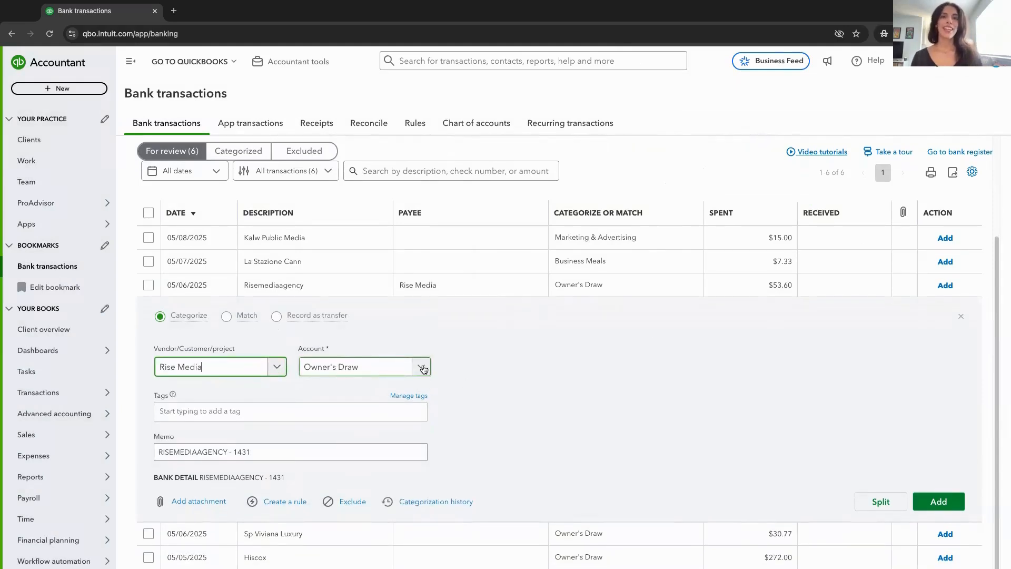
click(423, 367)
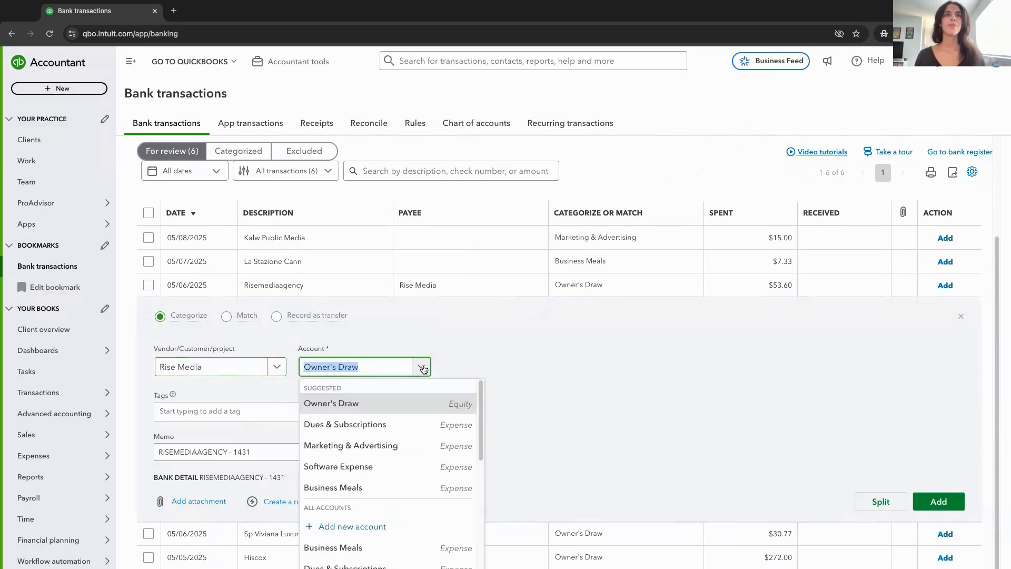
click(407, 449)
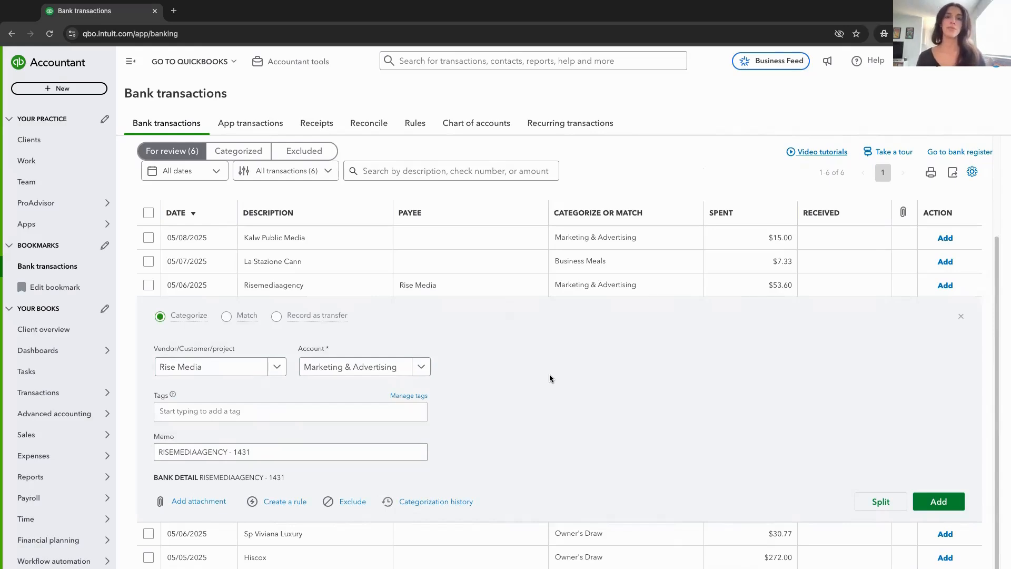
click(940, 503)
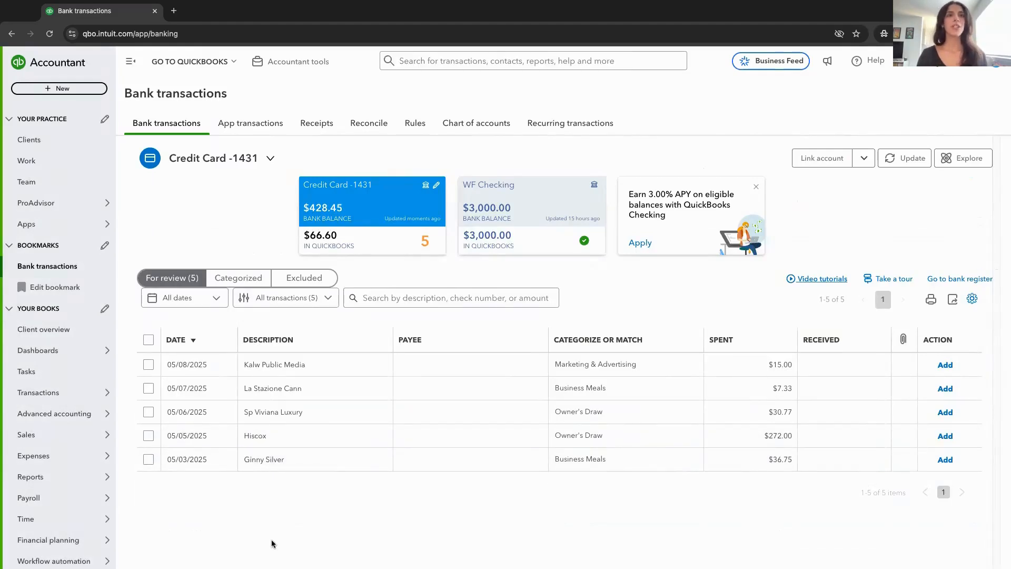
Open the Hiscox transaction and start a new account named "Insurance" for it.
click(287, 438)
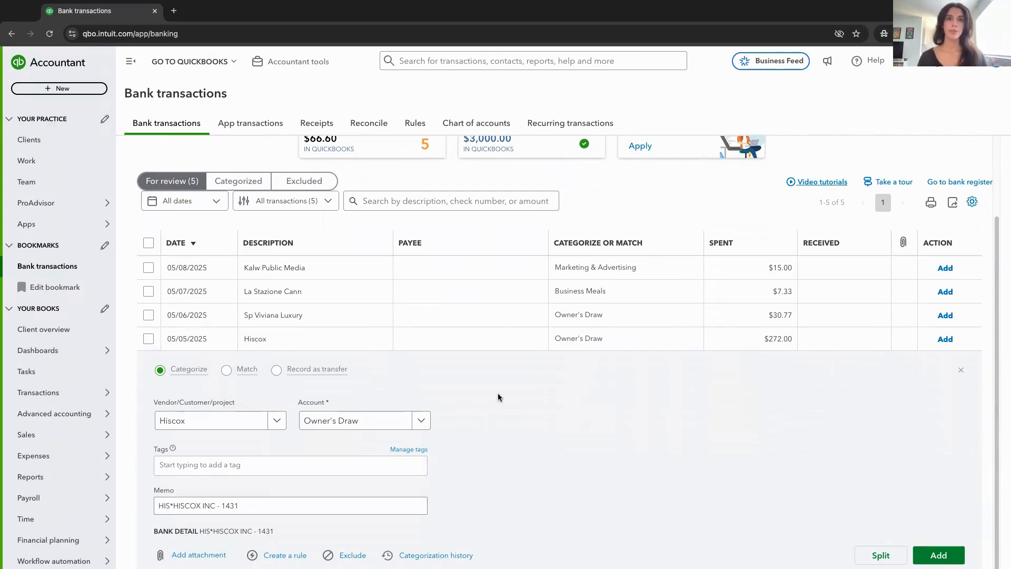
scroll(499, 397, down, 1)
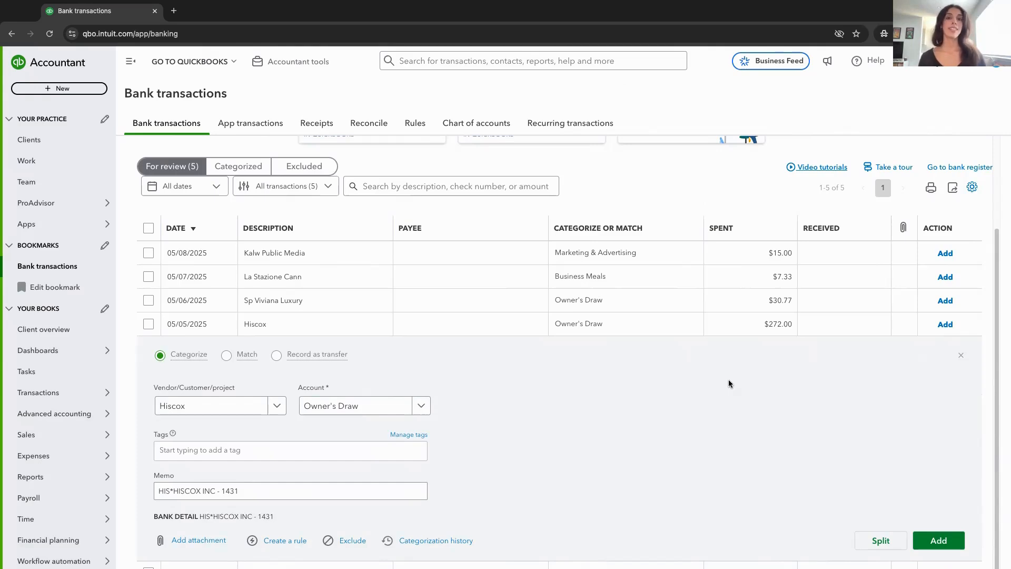
click(421, 406)
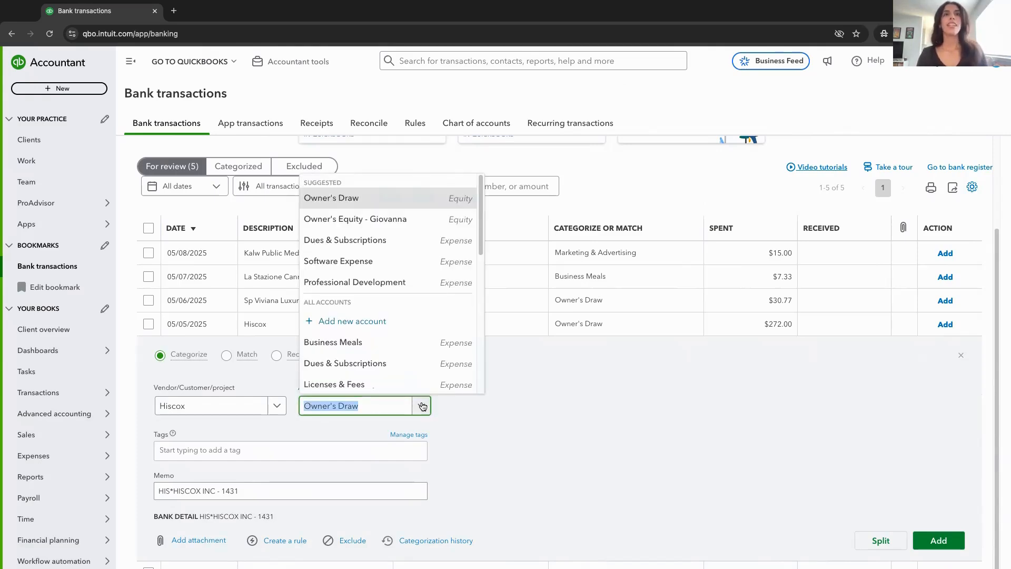
click(380, 328)
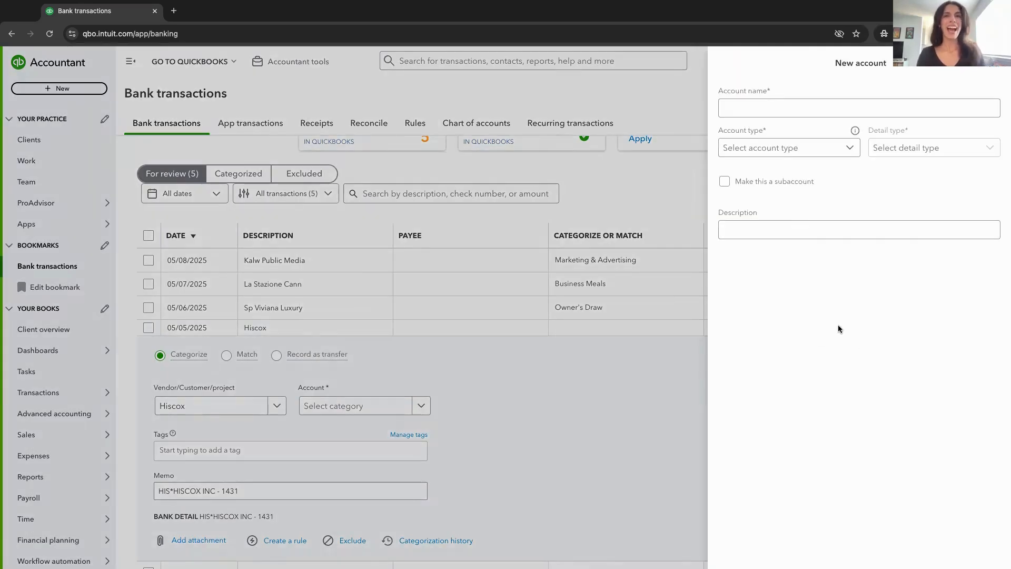
click(746, 110)
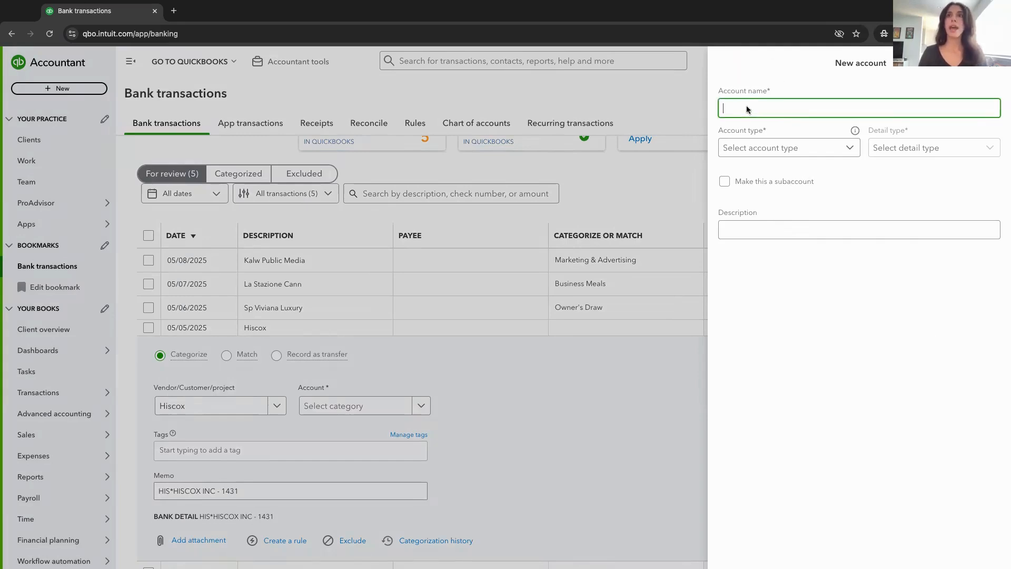
text(Insurance)
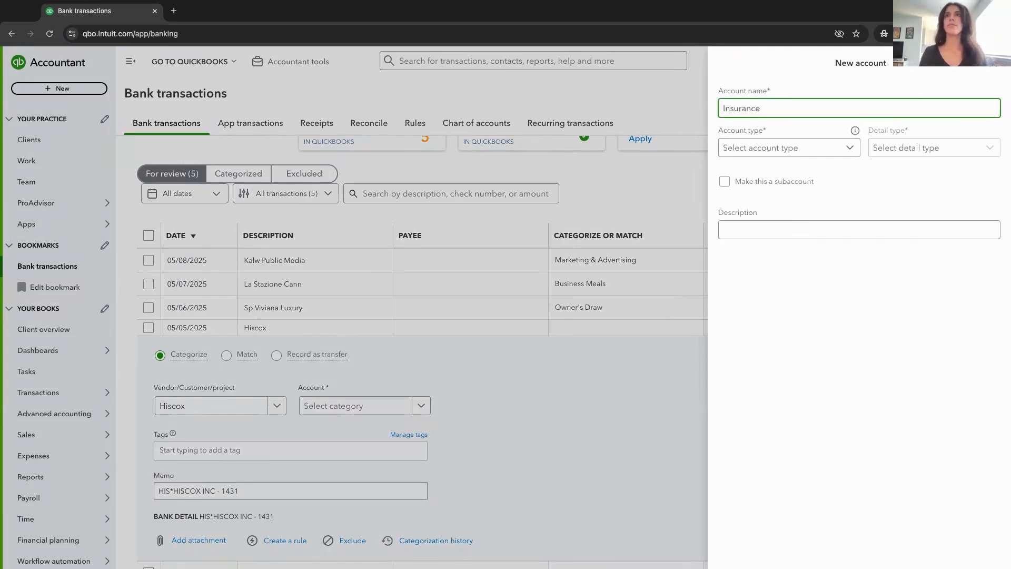
Save the new account with type Expenses and detail type Insurance, and add the Hiscox transaction to the books.
click(847, 149)
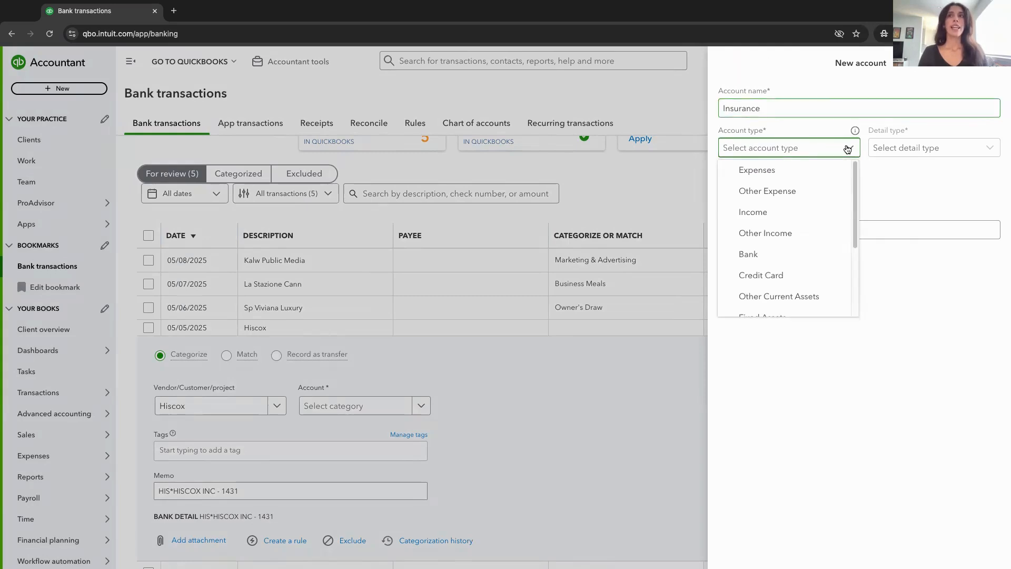
click(765, 170)
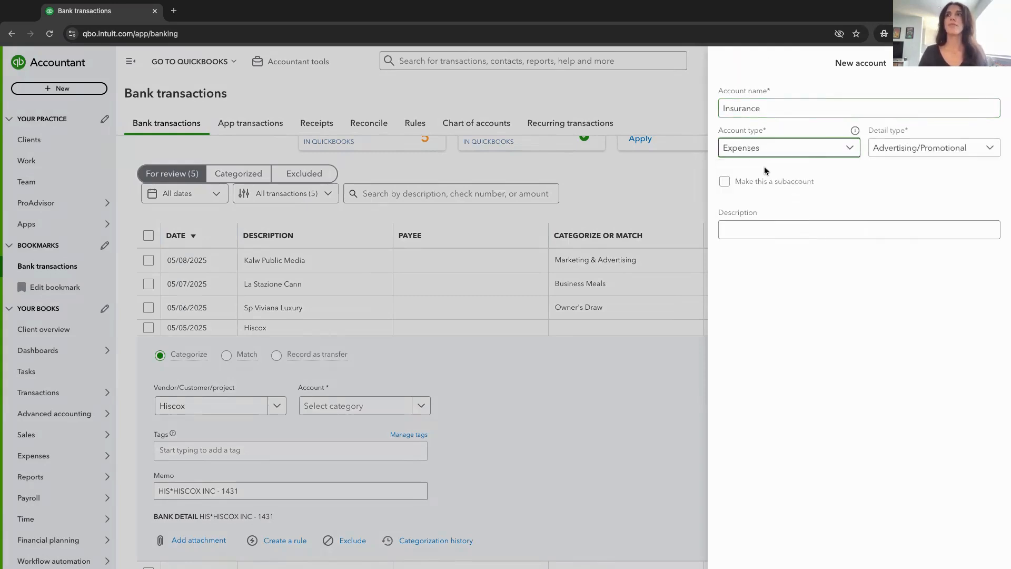
click(927, 157)
scroll(915, 185, down, 4)
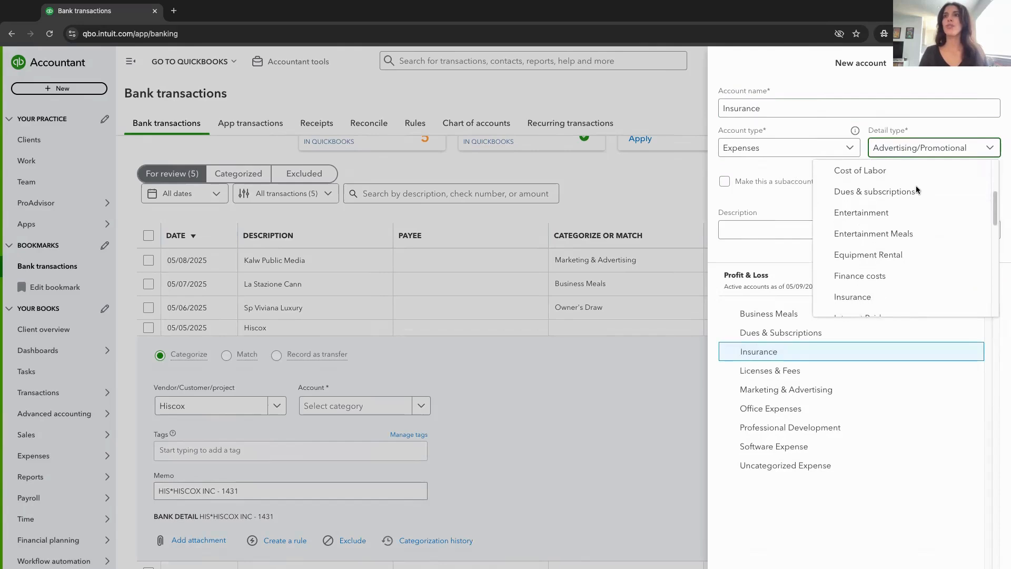
scroll(915, 185, down, 2)
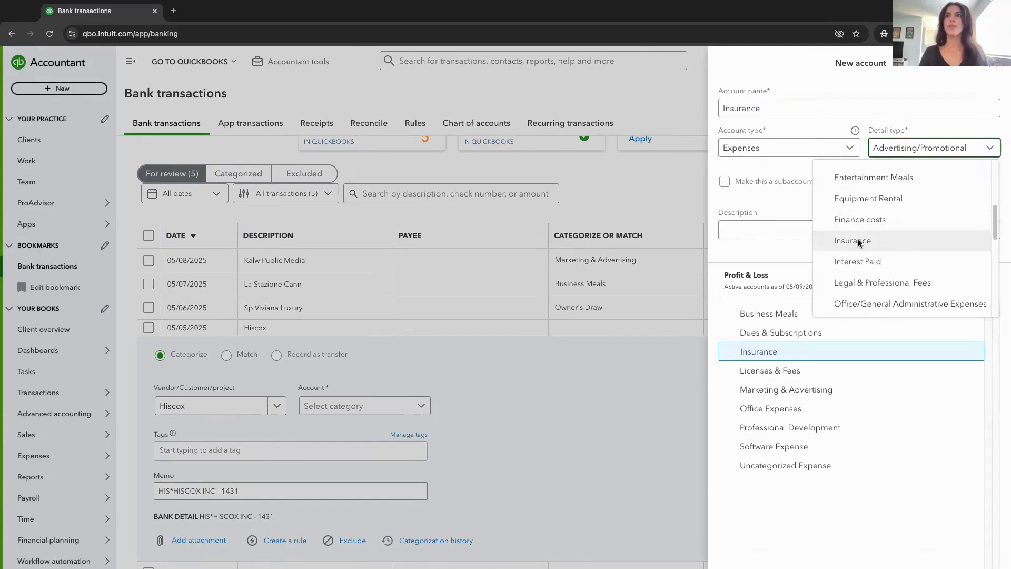
click(859, 241)
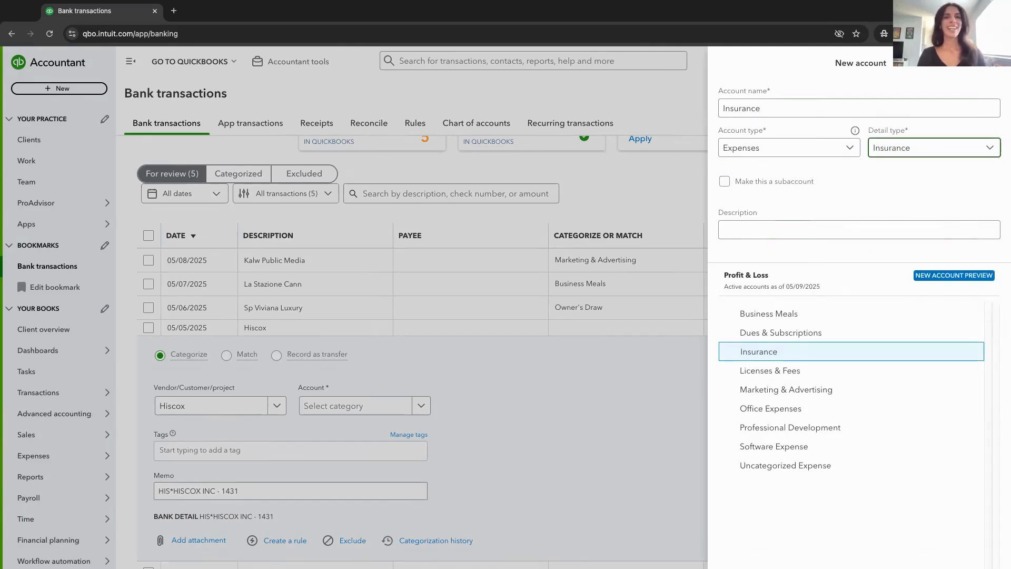
click(977, 567)
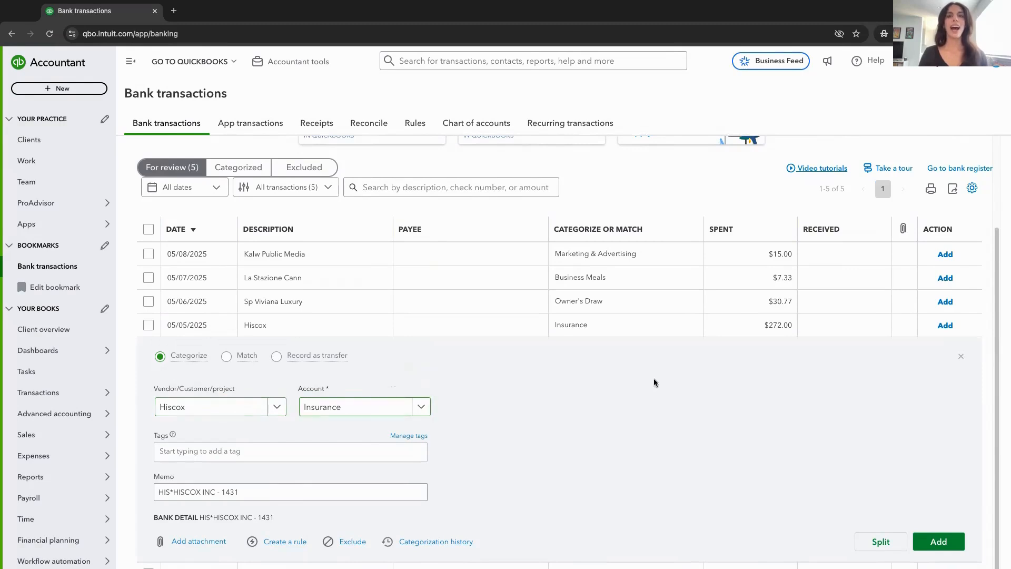
click(941, 544)
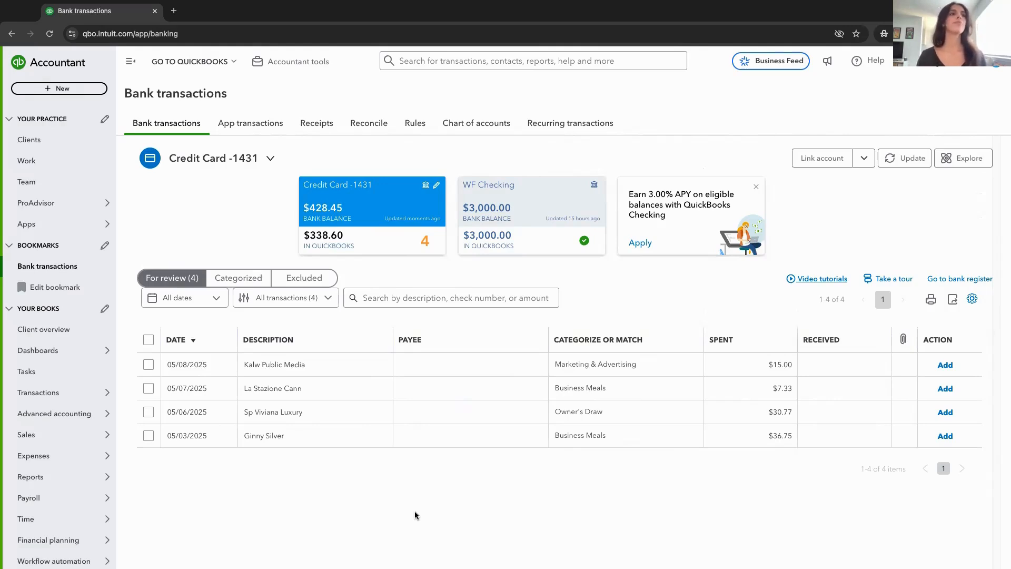
Run the Profit and Loss report for 04/01/2025 to 05/09/2025 and open the transactions behind the Insurance total.
click(35, 482)
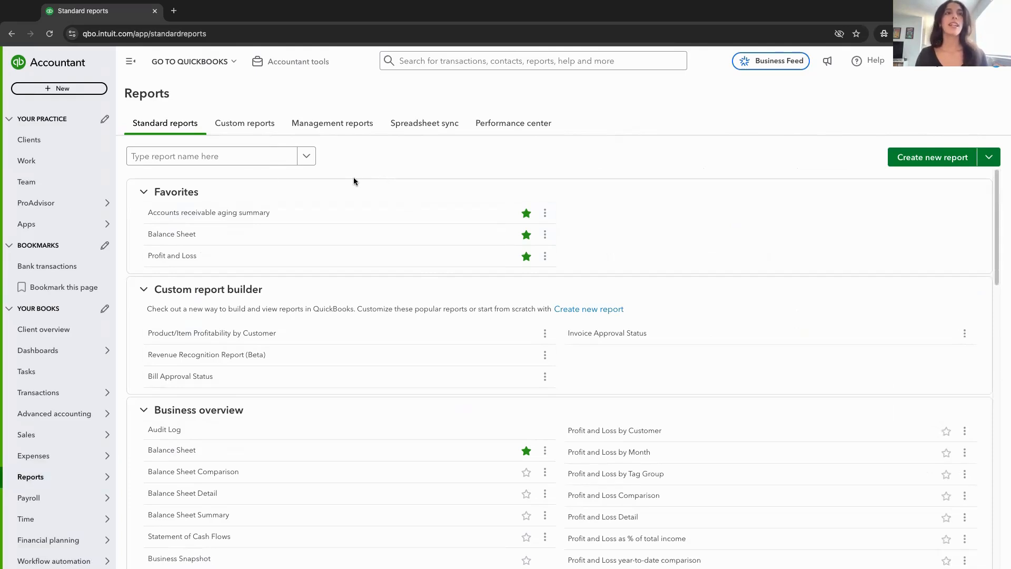
click(172, 257)
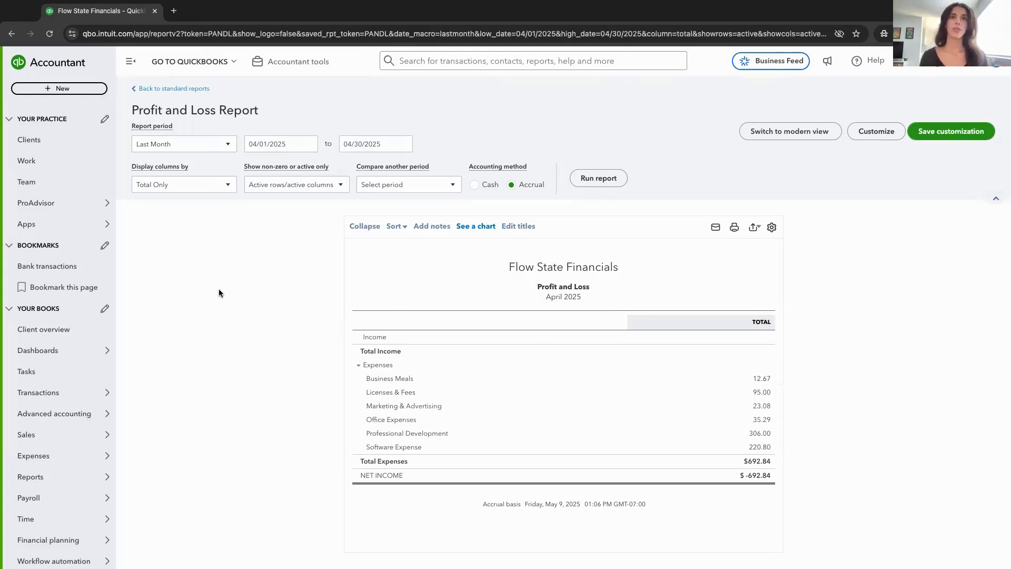
click(403, 143)
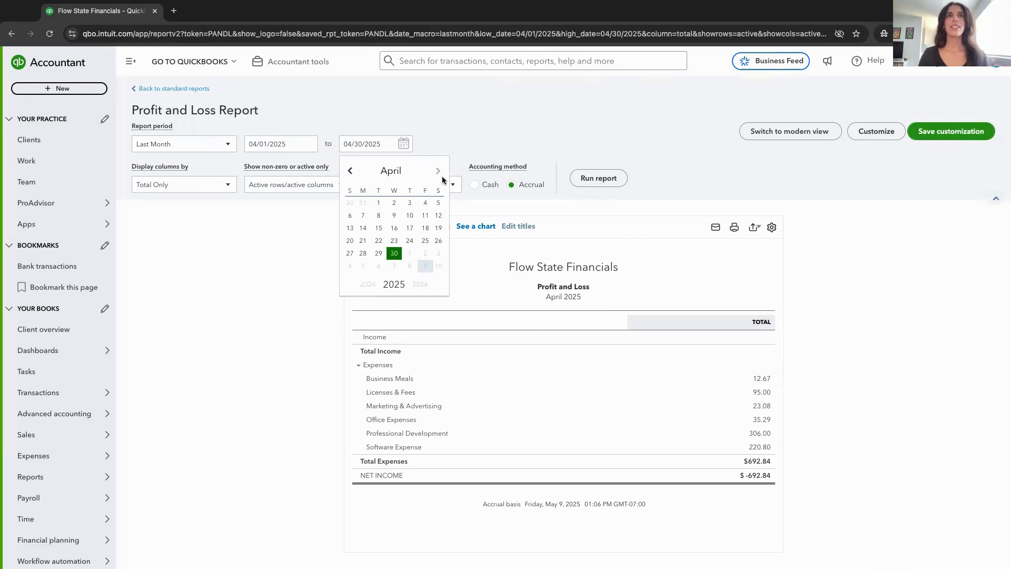
click(425, 266)
click(596, 181)
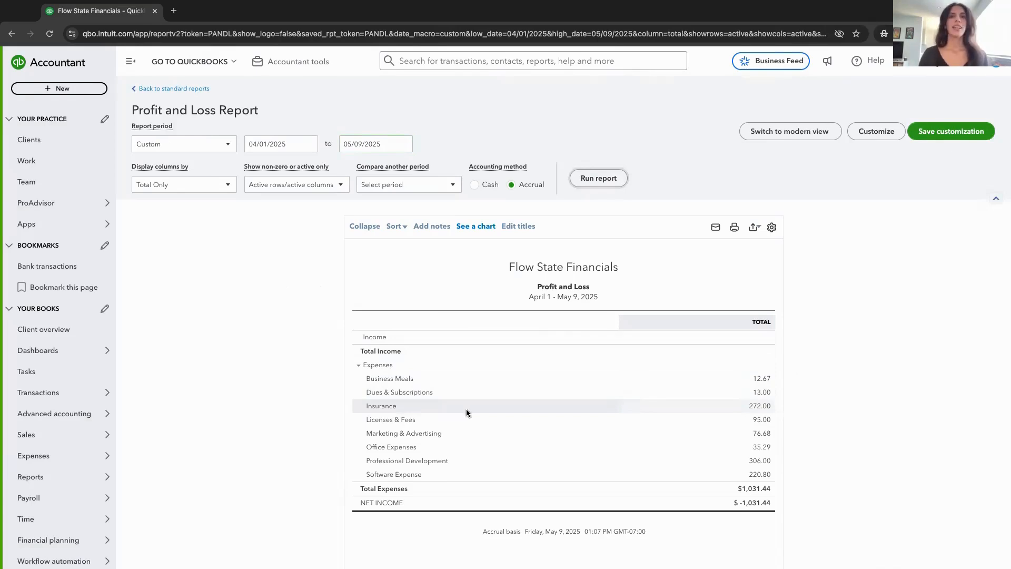
click(755, 407)
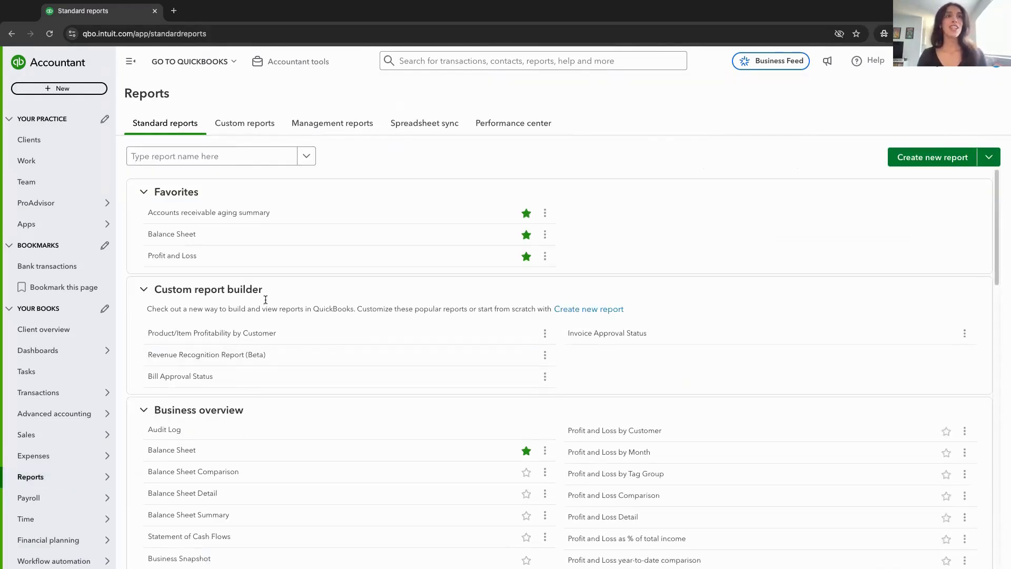
Open the Balance Sheet report and view the transactions behind the credit card, WF Checking and Owner's Contributions balances.
click(165, 237)
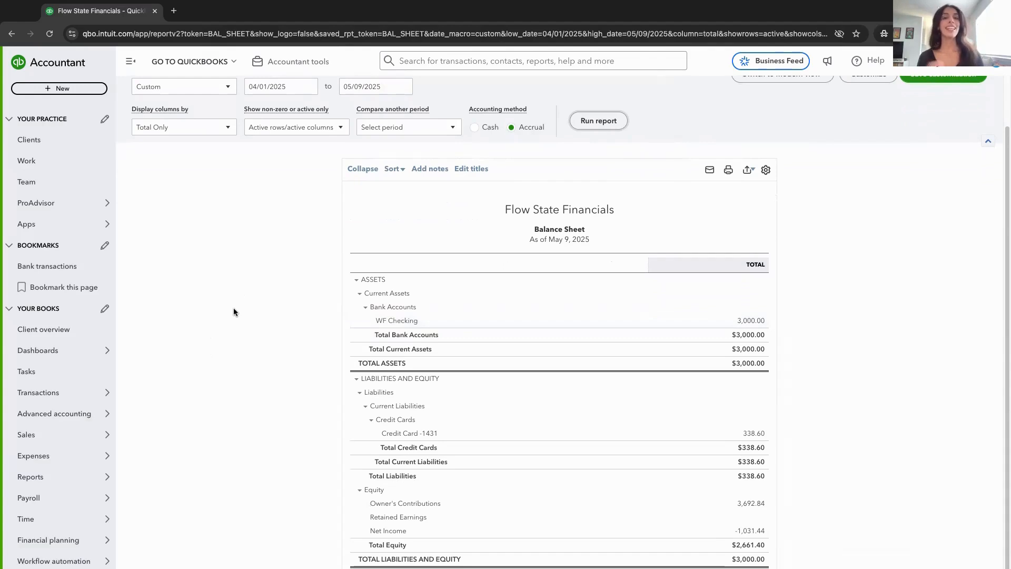
scroll(255, 322, down, 1)
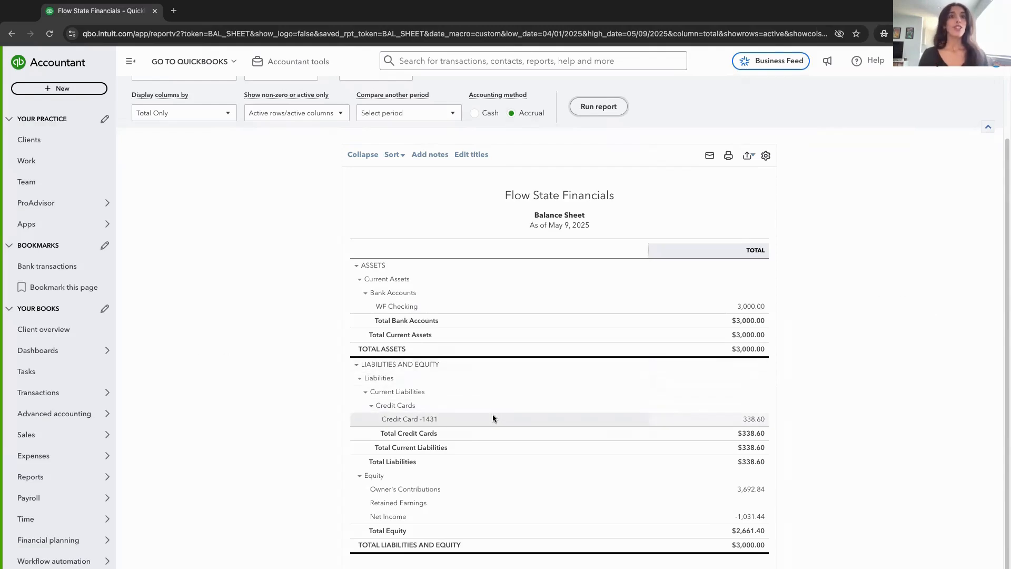
click(753, 420)
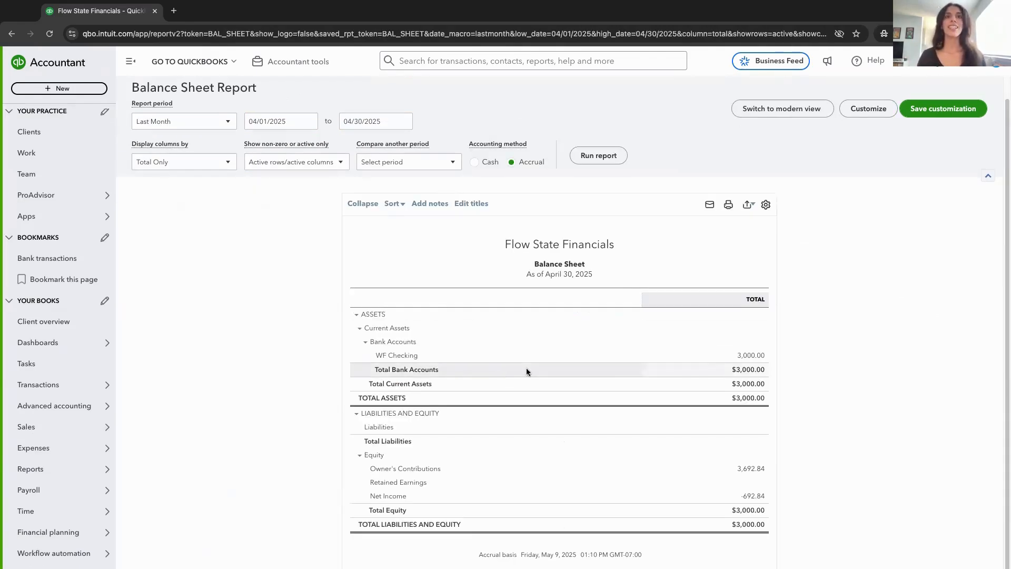
click(747, 356)
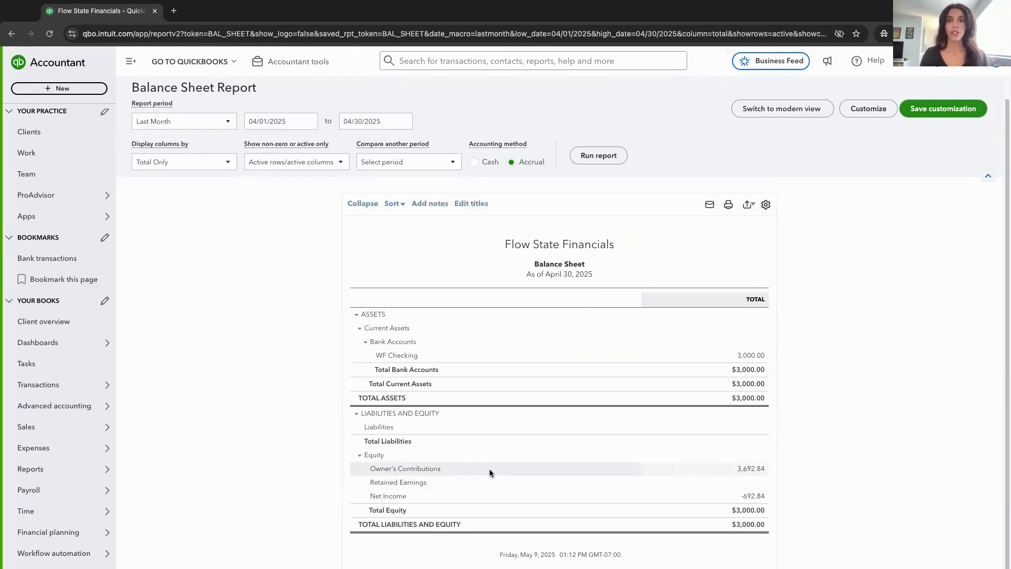
click(752, 469)
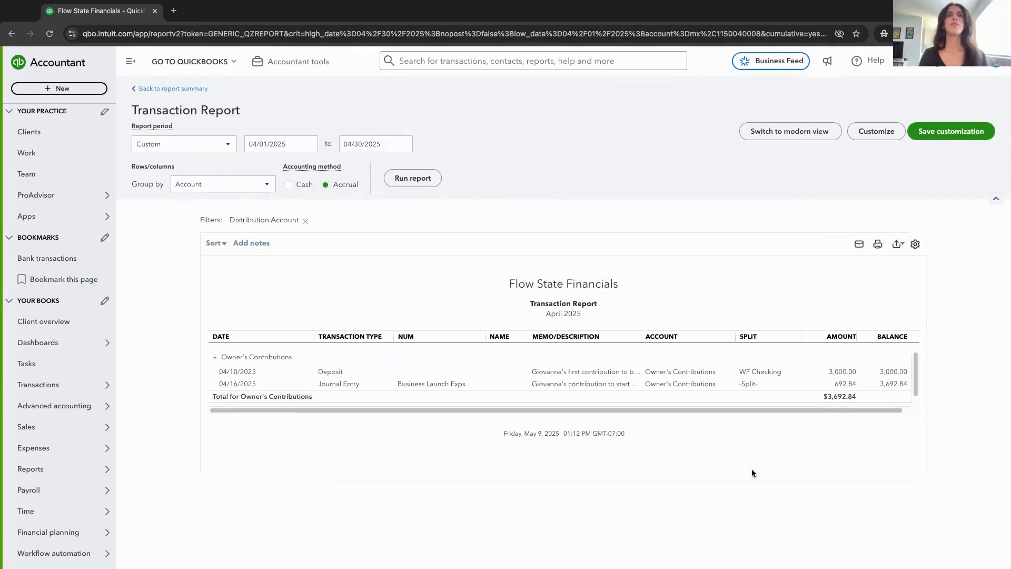